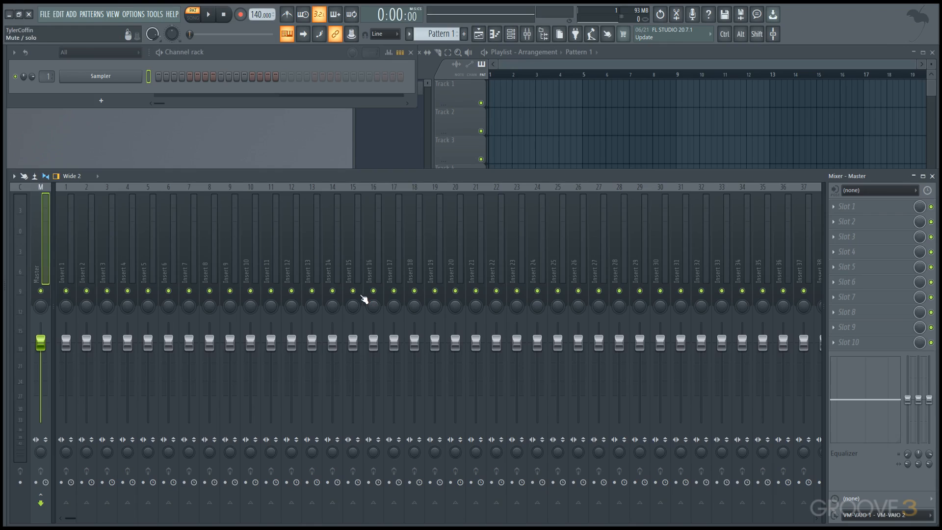
# Step: Solo Track 2 in the Playlist
pyautogui.rightClick(481, 131)
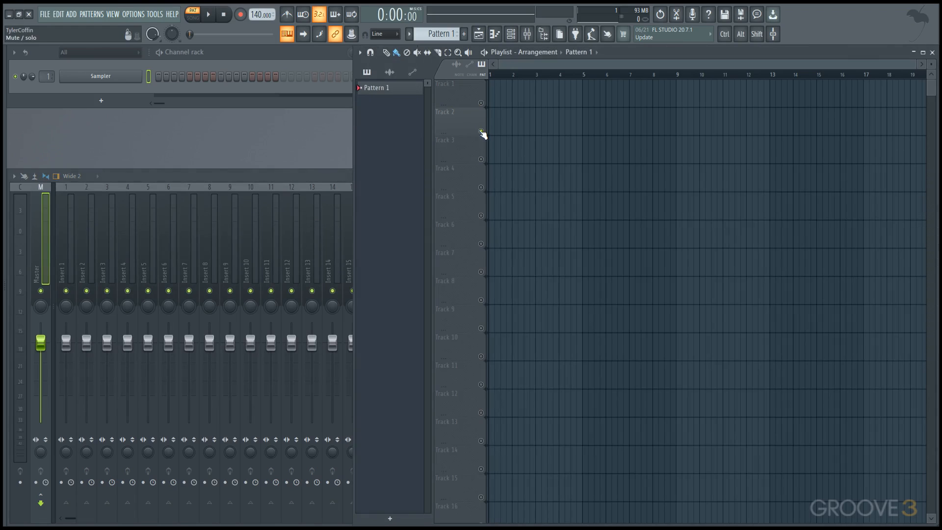
# Step: Add Drumaxx, FL Keys and ReWired channels to the channel rack and dismiss their plugin windows
pyautogui.click(116, 97)
pyautogui.click(115, 97)
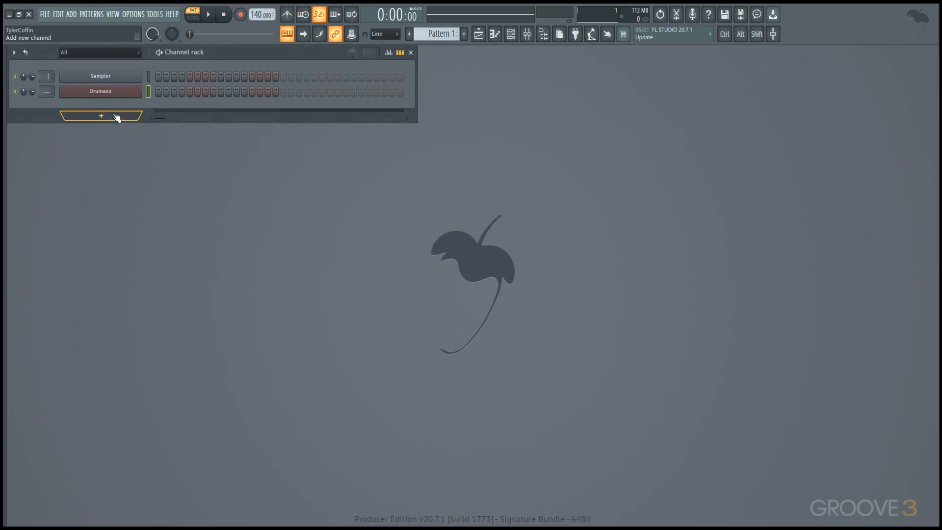
pyautogui.click(116, 116)
pyautogui.click(108, 229)
pyautogui.press('Escape')
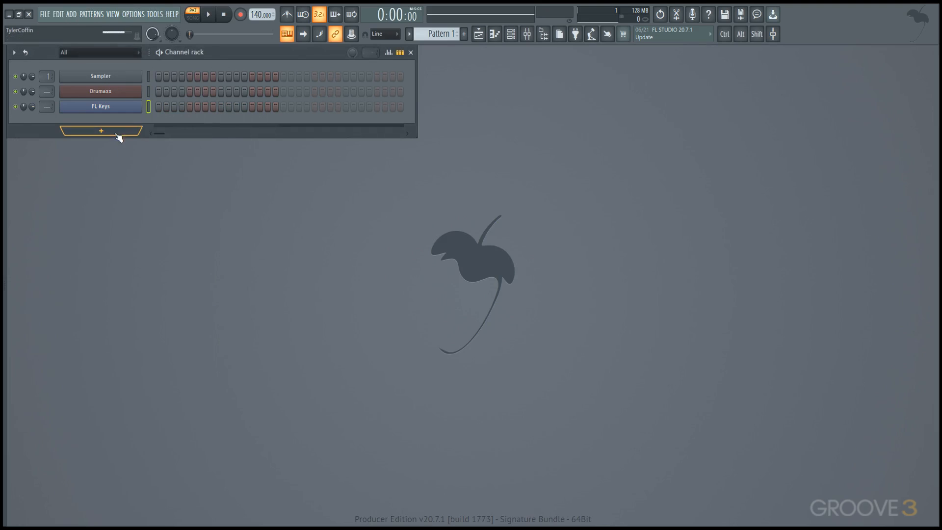
pyautogui.click(114, 132)
pyautogui.click(122, 273)
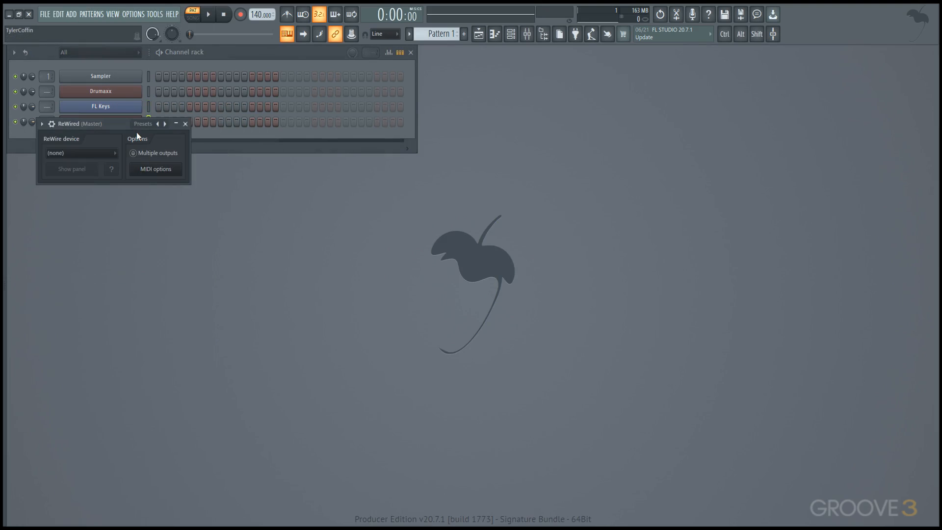
pyautogui.press('Escape')
# Step: Solo the Sampler channel in the channel rack and lock its mute state
pyautogui.rightClick(16, 77)
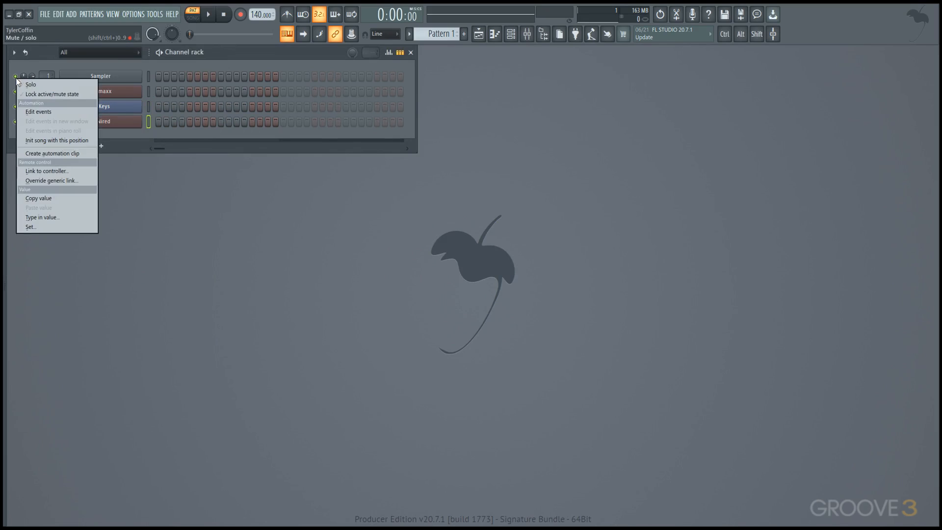
pyautogui.click(29, 85)
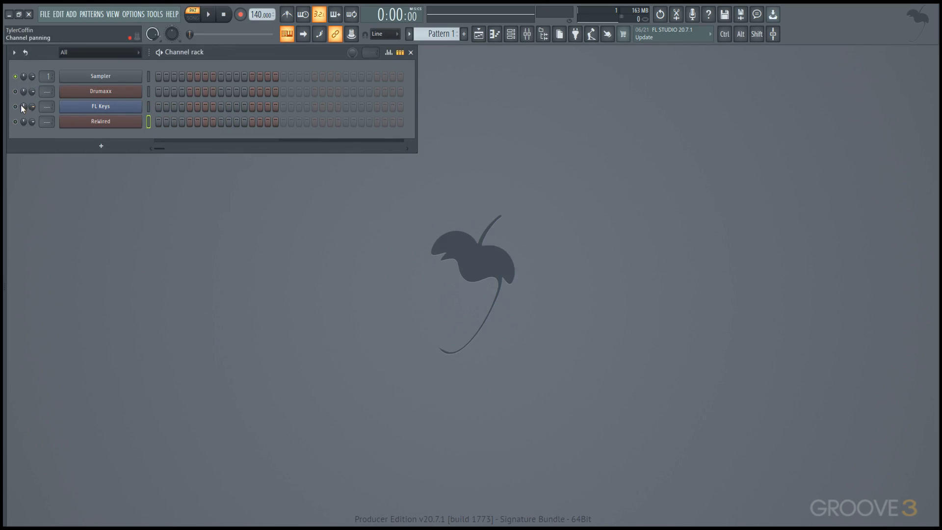
pyautogui.click(19, 107)
pyautogui.press('shift')
# Step: Move the channel rack solo to FL Keys and from there to the ReWired channel
pyautogui.rightClick(16, 108)
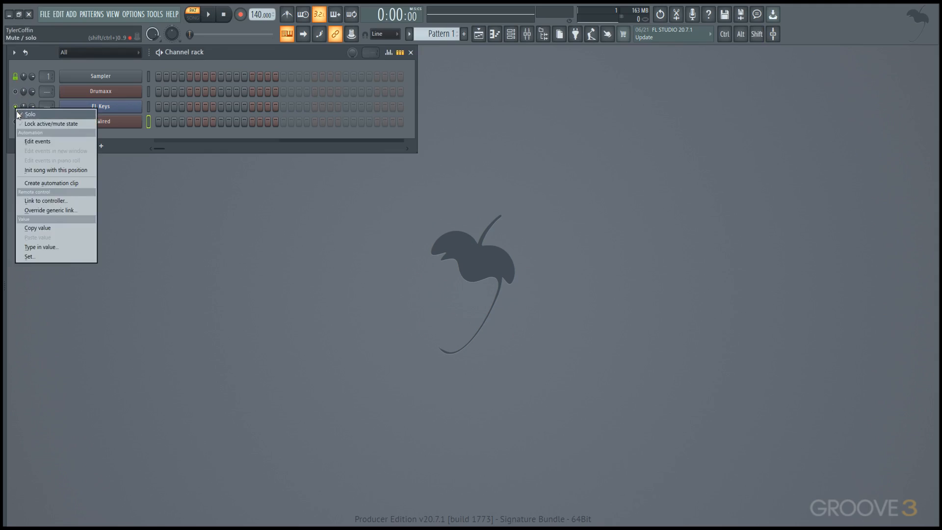
pyautogui.click(19, 113)
pyautogui.rightClick(15, 122)
pyautogui.click(20, 126)
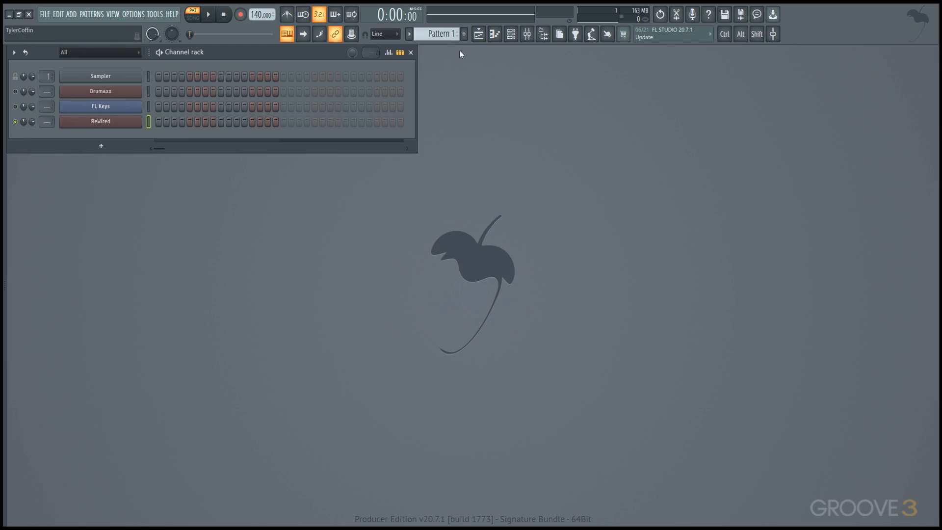
# Step: Lock the mute states of Tracks 3 and 4 in the Playlist and toggle solo on the neighbouring tracks to test the locks
pyautogui.click(479, 35)
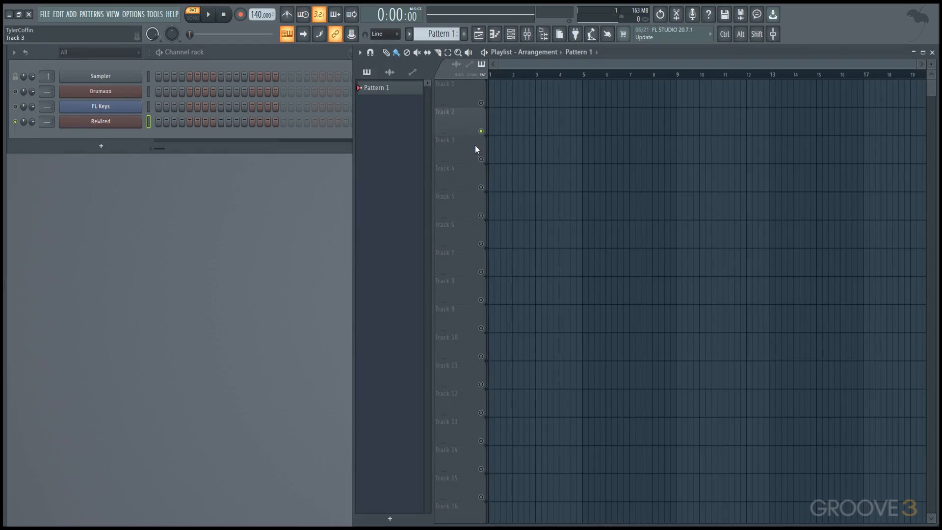
pyautogui.click(481, 159)
pyautogui.click(481, 187)
pyautogui.click(481, 215)
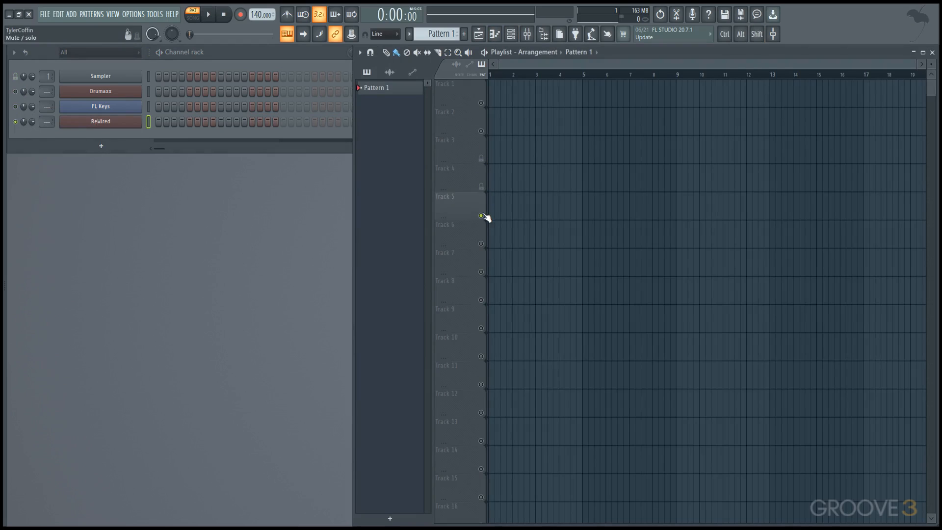
pyautogui.click(481, 131)
# Step: In the Mixer, lock the mute states of Inserts 16 and 18 and the enable state of the Master's effect Slot 3
pyautogui.click(527, 34)
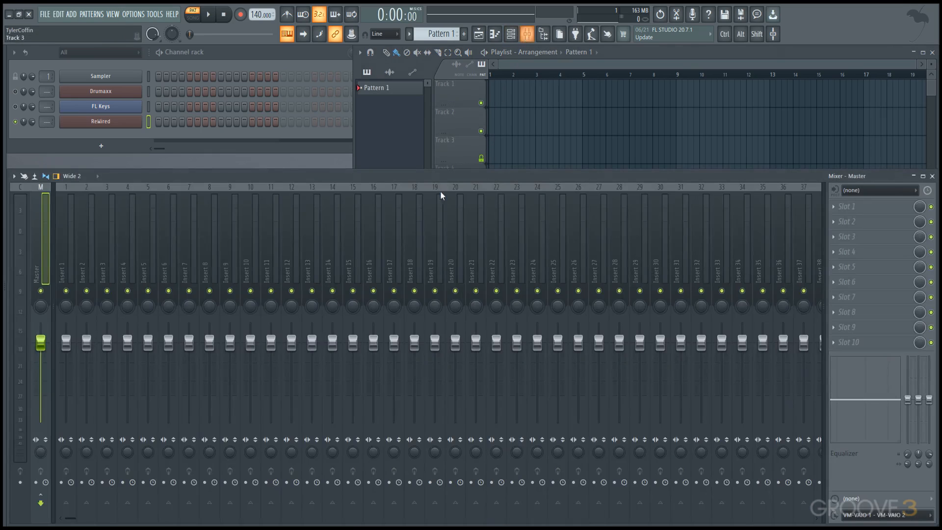
pyautogui.click(414, 291)
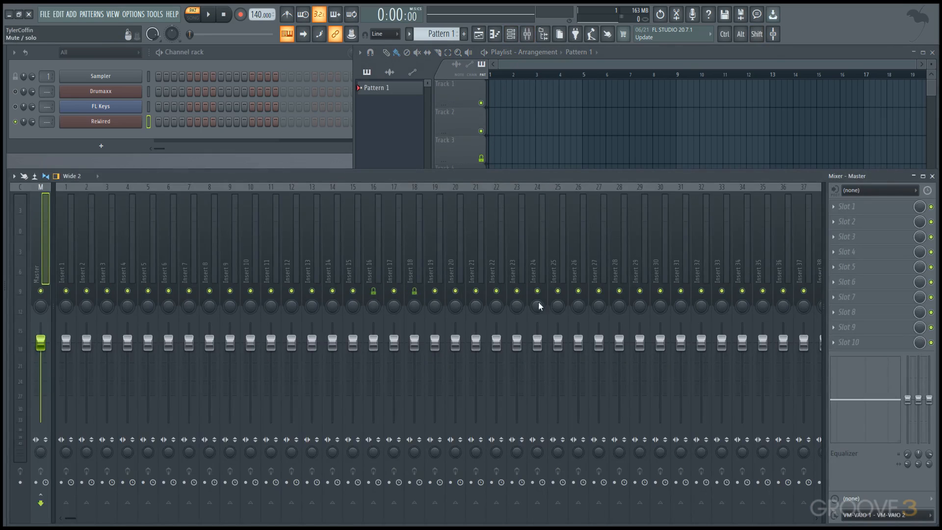
pyautogui.keyDown('shift'); pyautogui.click(931, 237); pyautogui.keyUp('shift')
# Step: Place the DL Dubby loop from the browser's Packs > Loops folder at bar 1 of Playlist Track 1
pyautogui.click(5, 313)
pyautogui.click(15, 51)
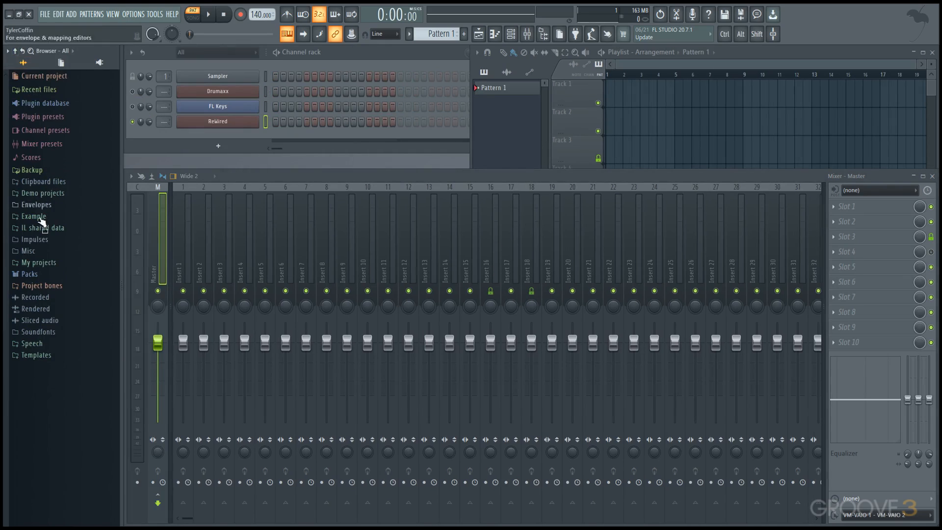
pyautogui.click(34, 273)
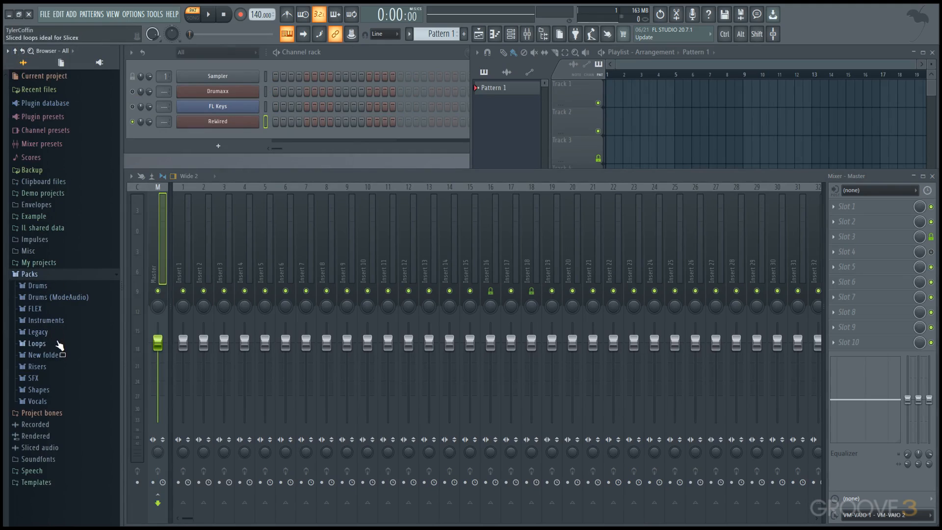
pyautogui.click(37, 343)
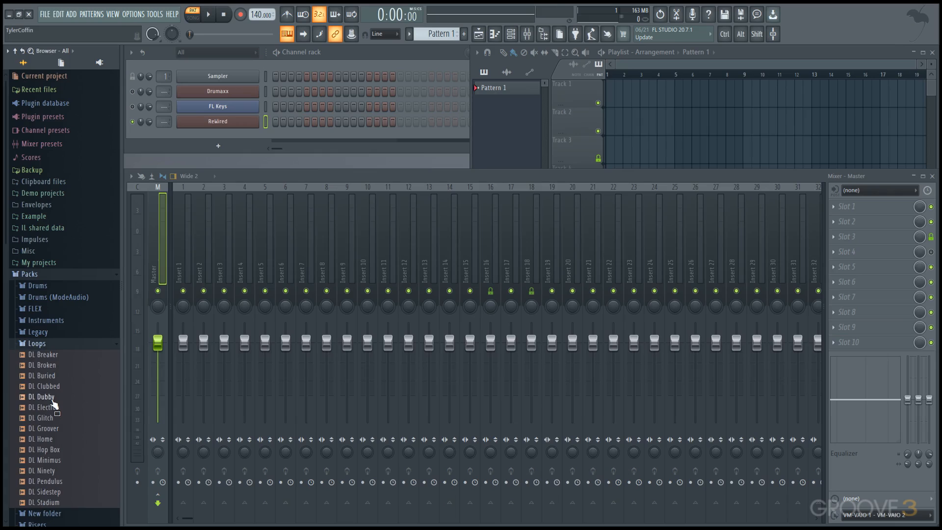
pyautogui.moveTo(48, 397); pyautogui.dragTo(481, 92)
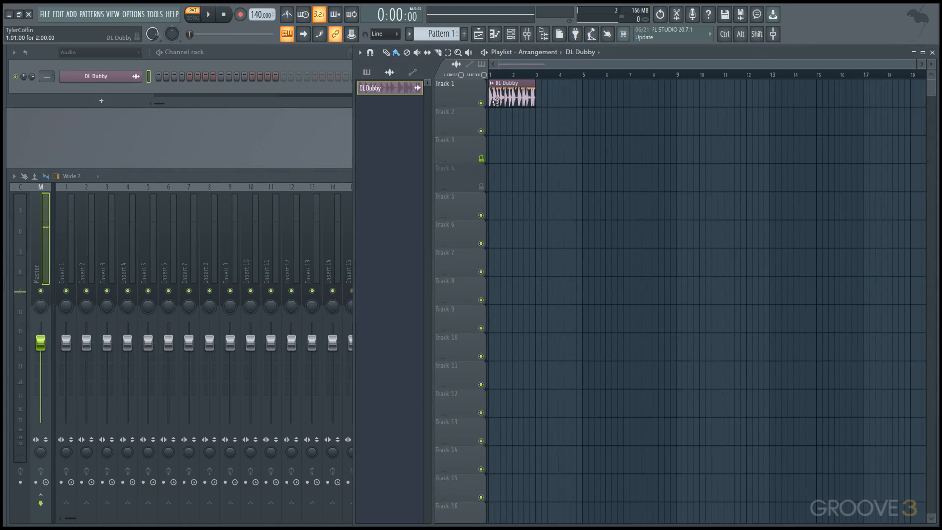
# Step: Set the project tempo to 125 BPM, restretch all channels, and play the loop in song mode
pyautogui.keyDown('ctrl'); pyautogui.scroll(4, 497, 102); pyautogui.keyUp('ctrl')
pyautogui.moveTo(531, 131); pyautogui.dragTo(592, 165)
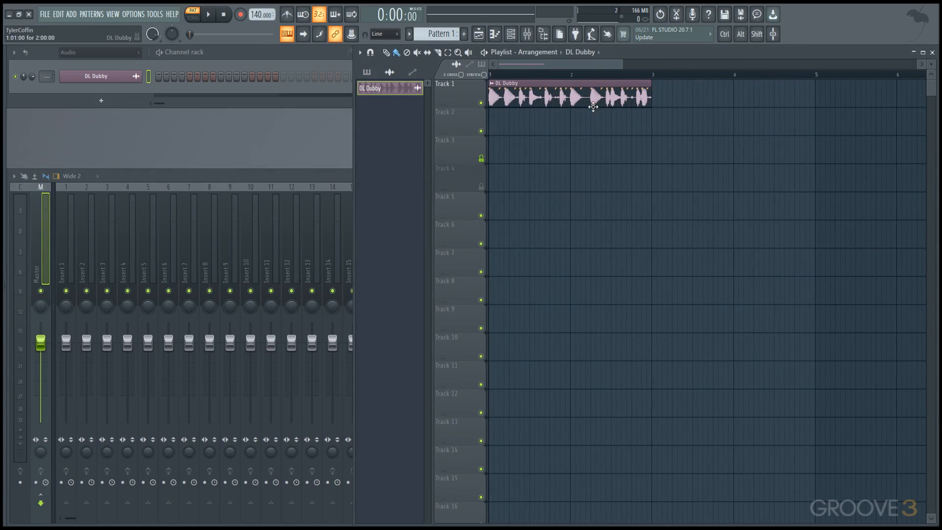
pyautogui.moveTo(261, 15)
pyautogui.mouseDown()
pyautogui.moveTo(262, 30)
pyautogui.moveTo(251, 15)
pyautogui.mouseUp()
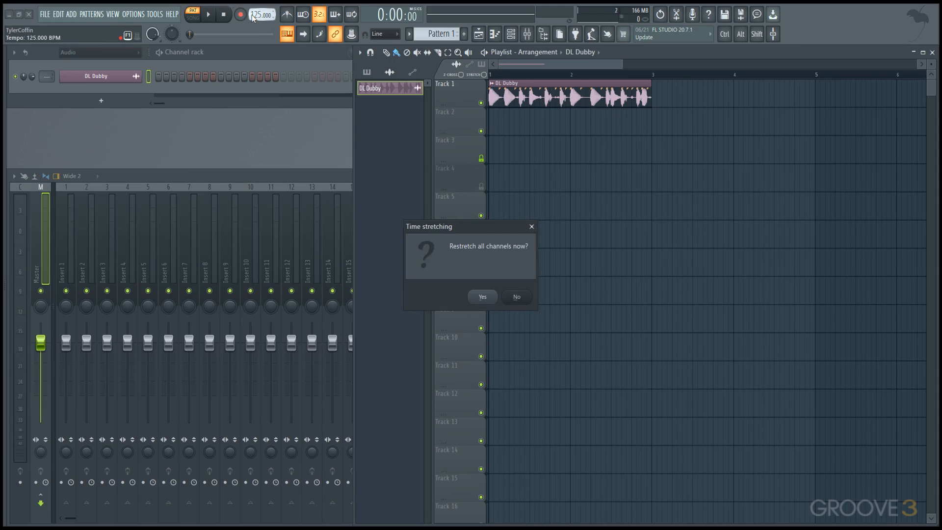
pyautogui.click(469, 296)
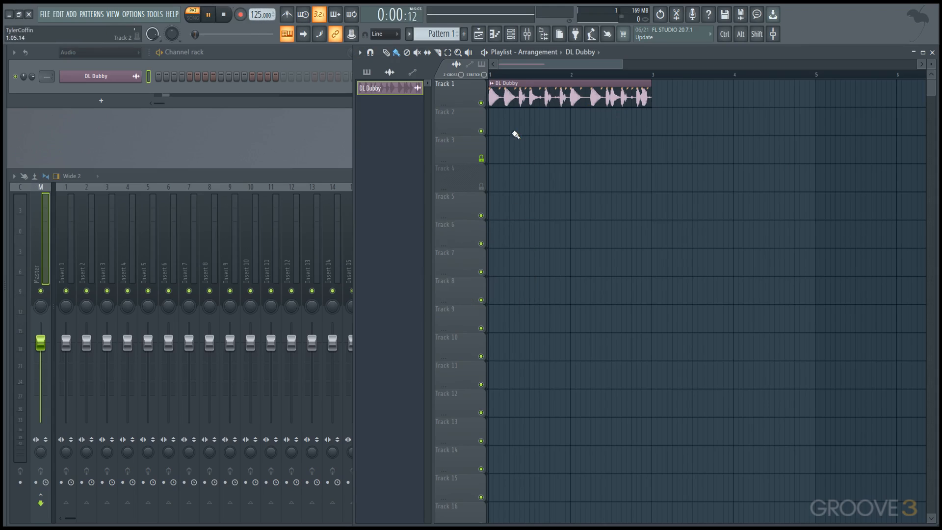
pyautogui.press('l')
pyautogui.press('space')
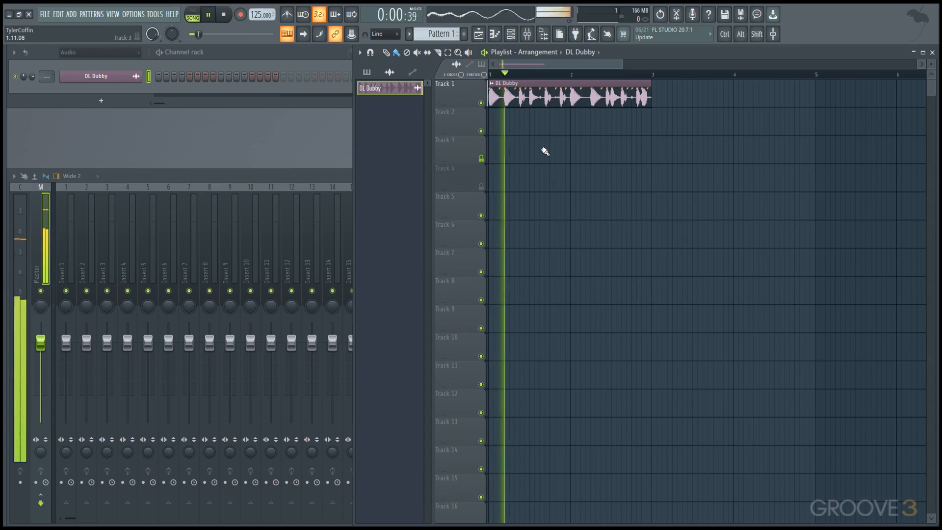
pyautogui.press('space')
# Step: Lower the project tempo to 110 BPM and play the loop at that speed
pyautogui.moveTo(260, 15); pyautogui.dragTo(261, 23)
pyautogui.press('space')
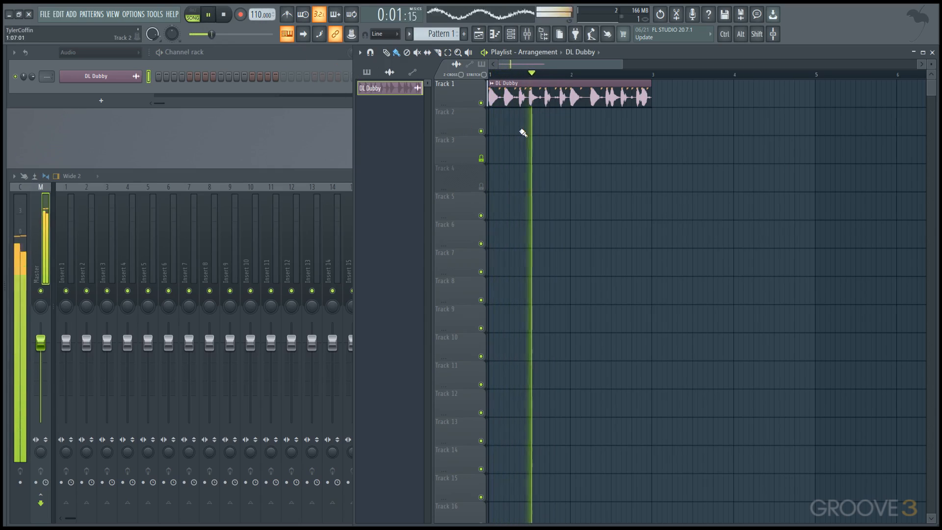
pyautogui.press('space')
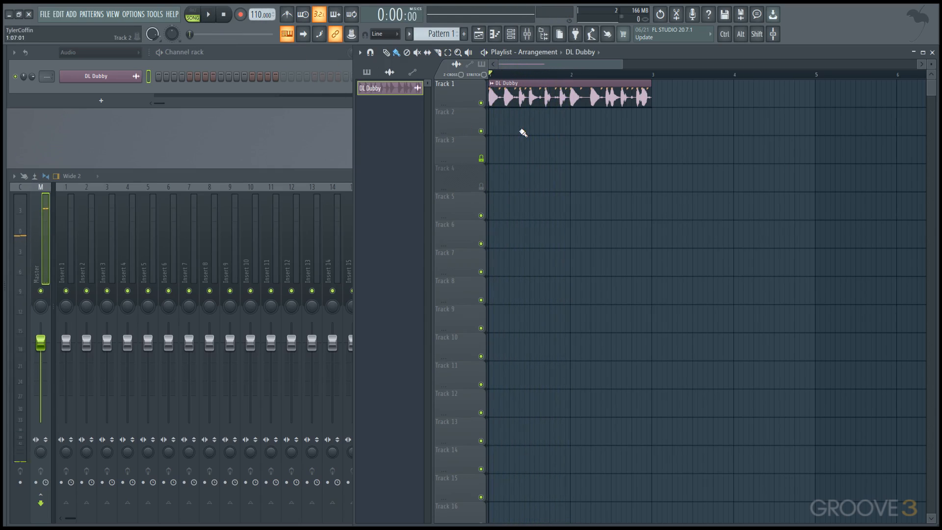
# Step: Open the channel settings of the DL Dubby clip from the Playlist
pyautogui.hotkey('alt', 'F8')
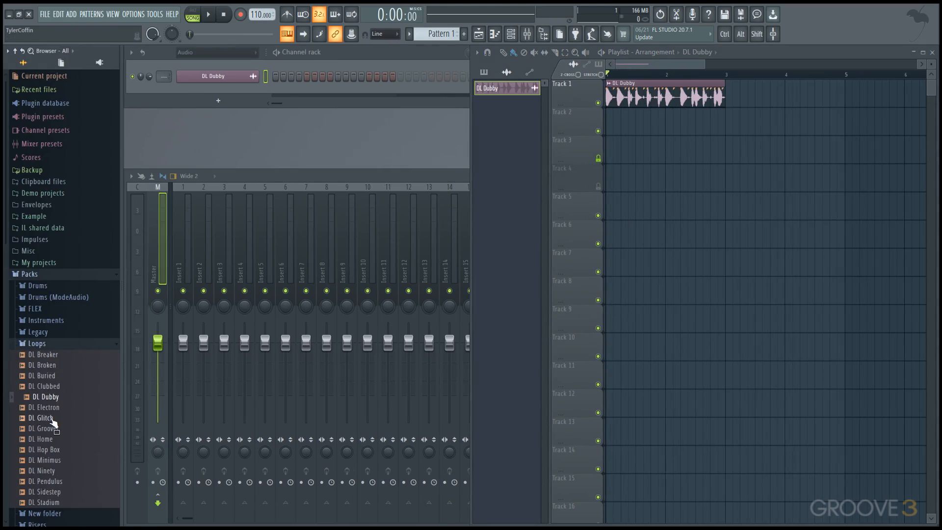
pyautogui.hotkey('alt', 'F8')
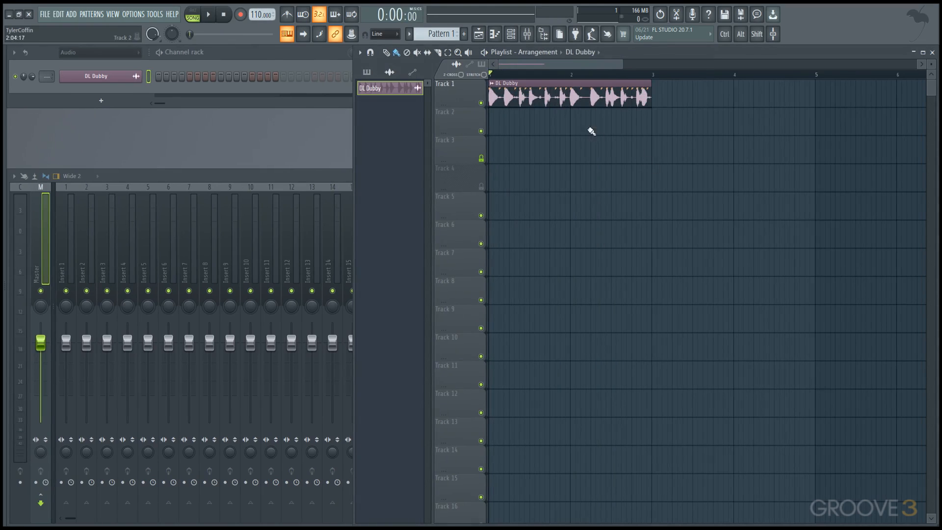
pyautogui.doubleClick(584, 103)
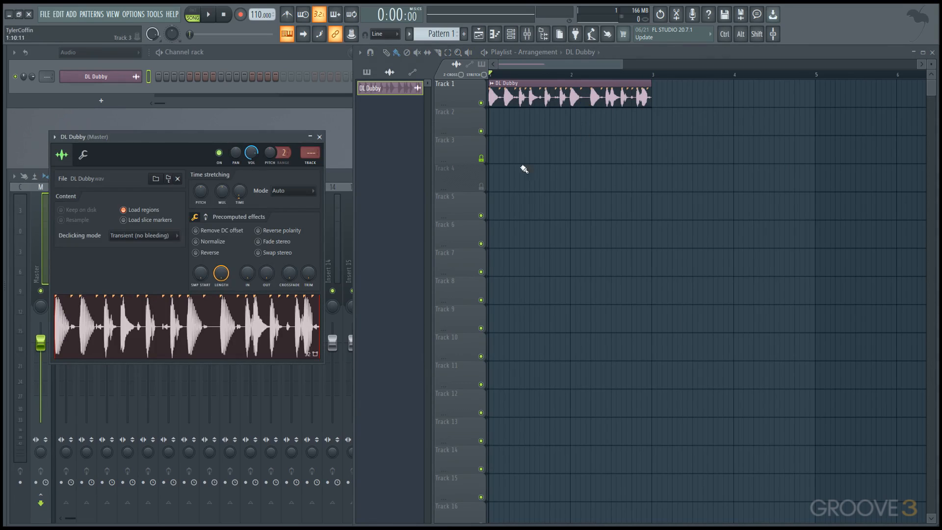
# Step: Insert a Slicex channel in the channel rack and load the DL Glitch loop into it
pyautogui.rightClick(125, 81)
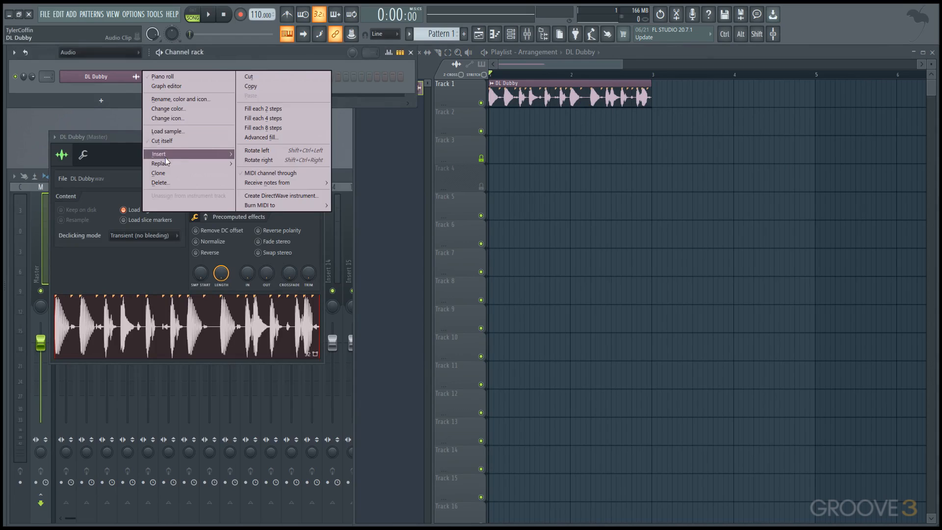
pyautogui.moveTo(166, 164)
pyautogui.click(260, 175)
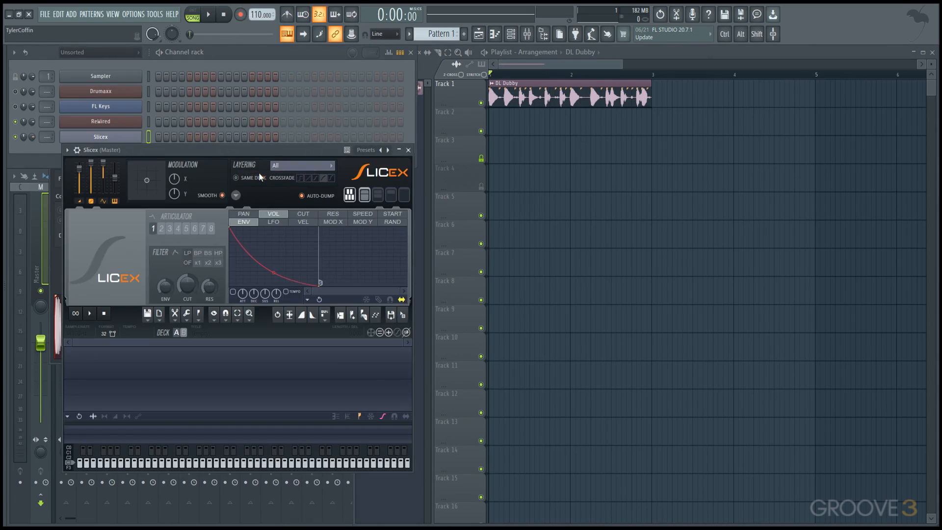
pyautogui.moveTo(291, 150); pyautogui.dragTo(499, 161)
pyautogui.moveTo(4, 334)
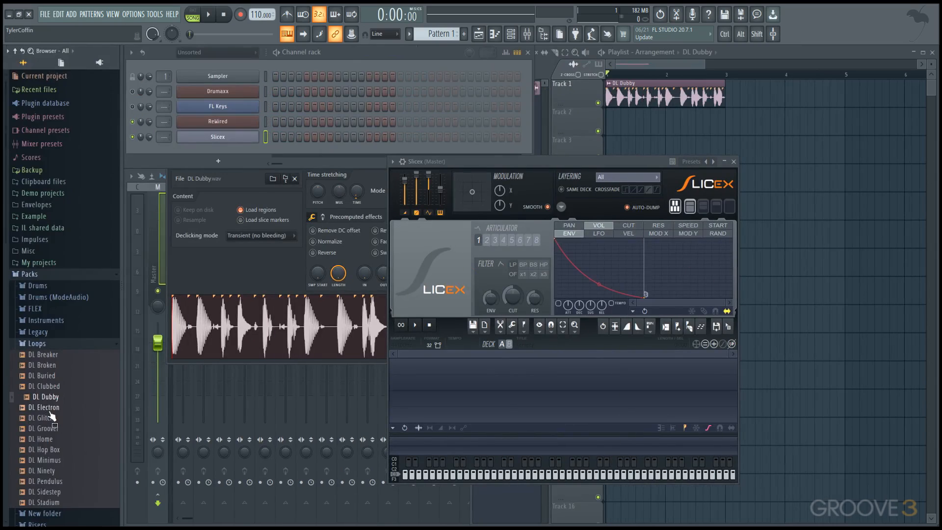
pyautogui.moveTo(55, 417); pyautogui.dragTo(109, 135)
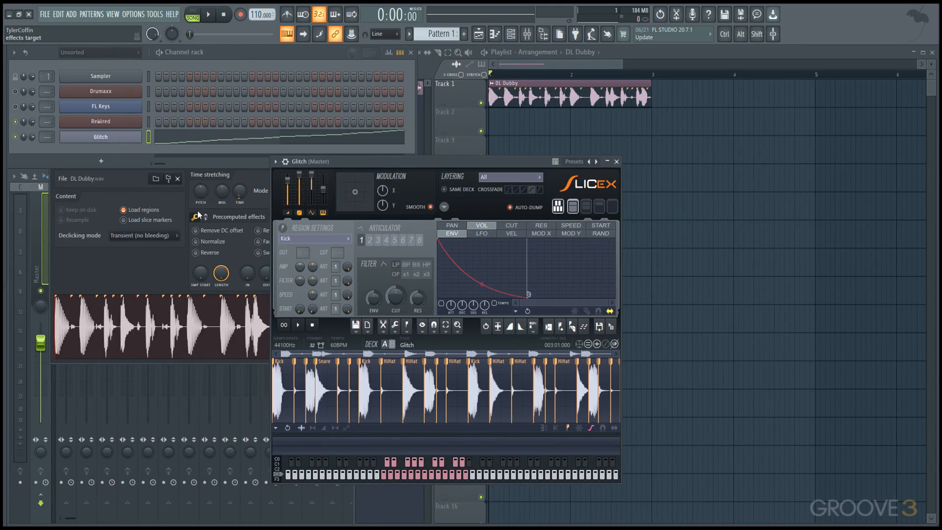
# Step: Examine the Glitch channel's slice notes in the piano roll and compare them with the slices in Slicex
pyautogui.click(184, 141)
pyautogui.moveTo(369, 292); pyautogui.dragTo(375, 191)
pyautogui.scroll(3, 410, 204)
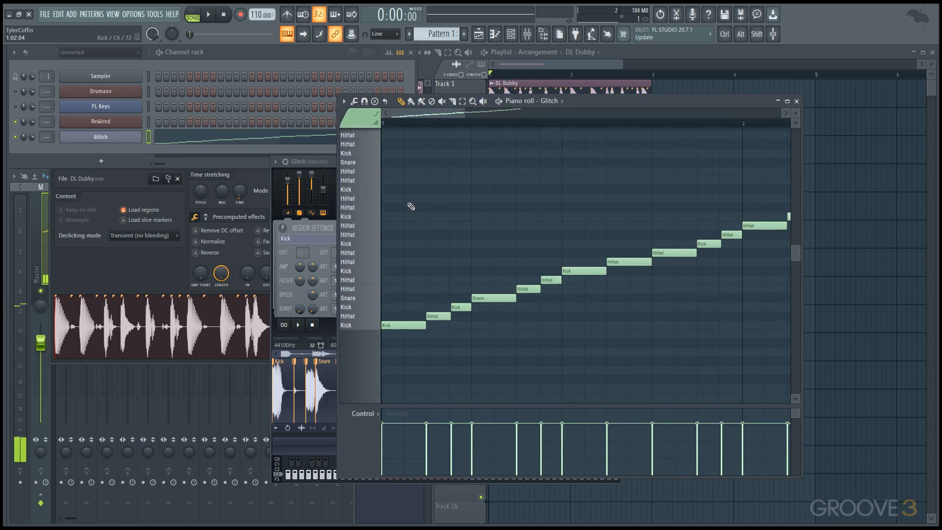
pyautogui.moveTo(334, 160); pyautogui.dragTo(292, 137)
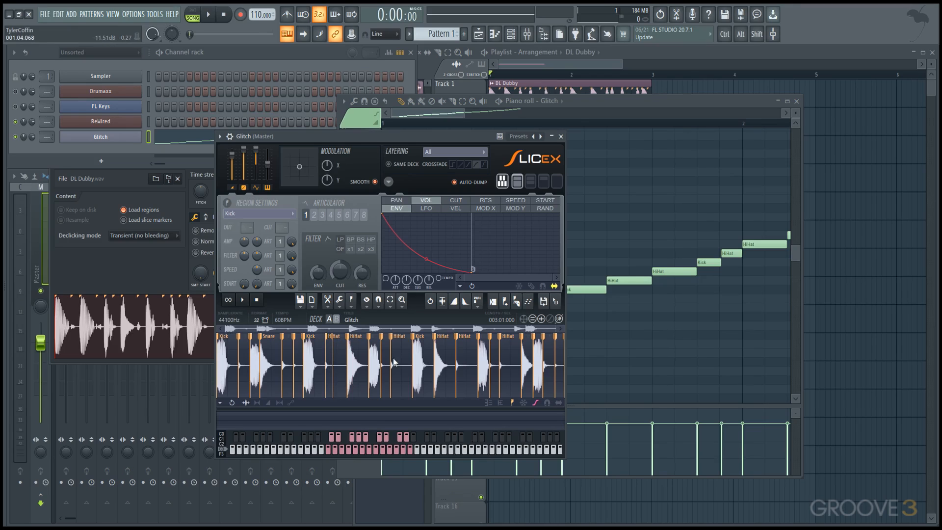
# Step: Reopen the DL Dubby clip's settings, switch its sample display to Spectrum view, and inspect the clip in the Playlist
pyautogui.doubleClick(575, 94)
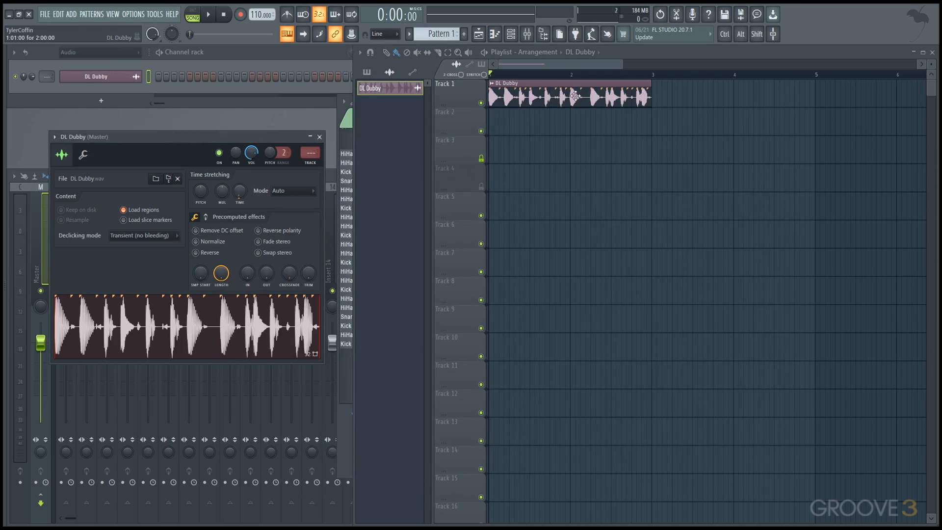
pyautogui.moveTo(260, 139); pyautogui.dragTo(372, 116)
pyautogui.rightClick(321, 297)
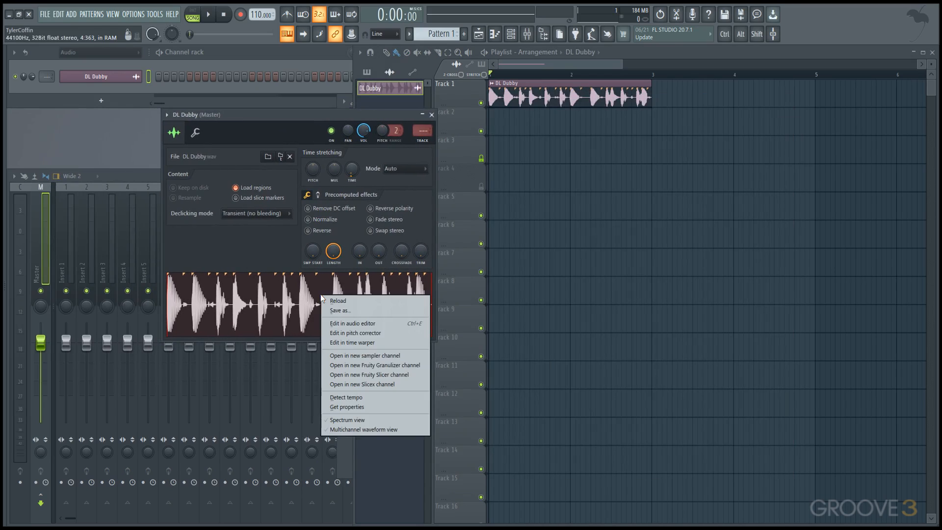
pyautogui.click(387, 421)
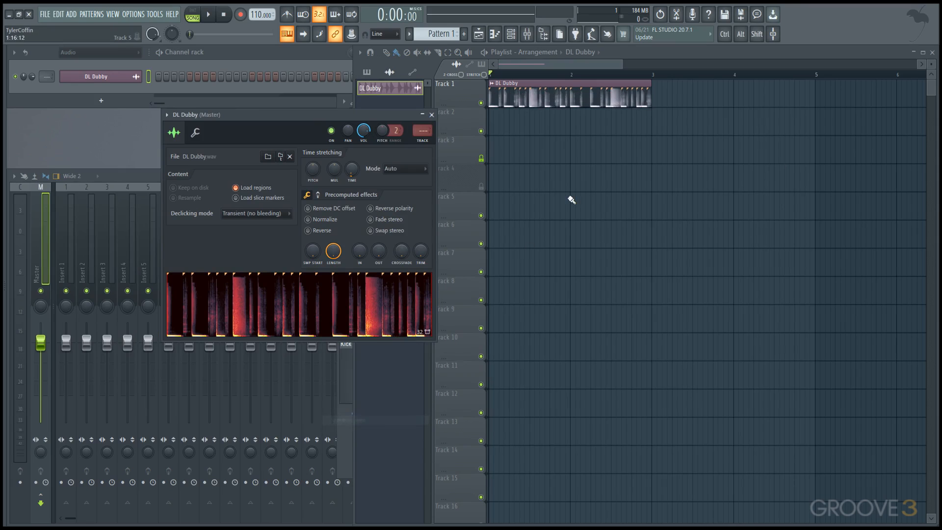
pyautogui.scroll(4, 530, 127)
pyautogui.scroll(2, 531, 128)
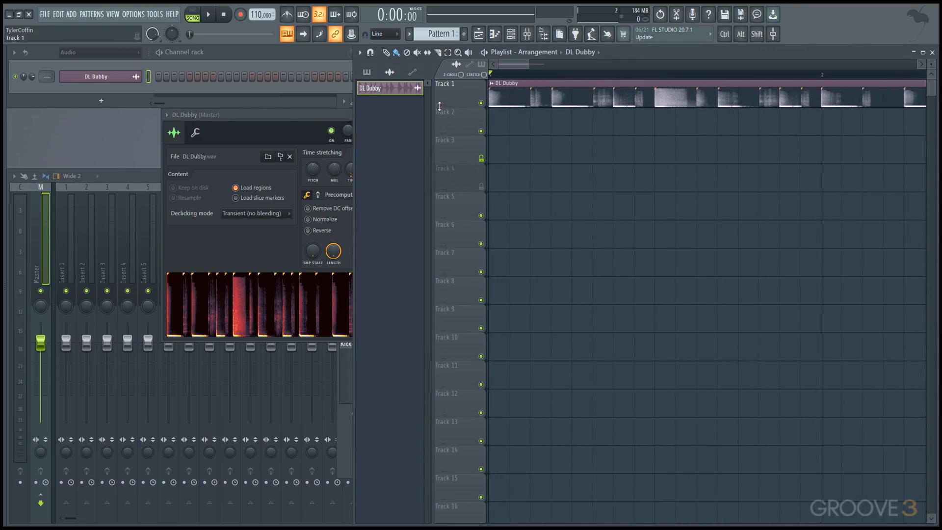
# Step: Enlarge the height of Track 1 in the Playlist and fit the whole DL Dubby clip in view
pyautogui.moveTo(446, 107); pyautogui.dragTo(550, 211)
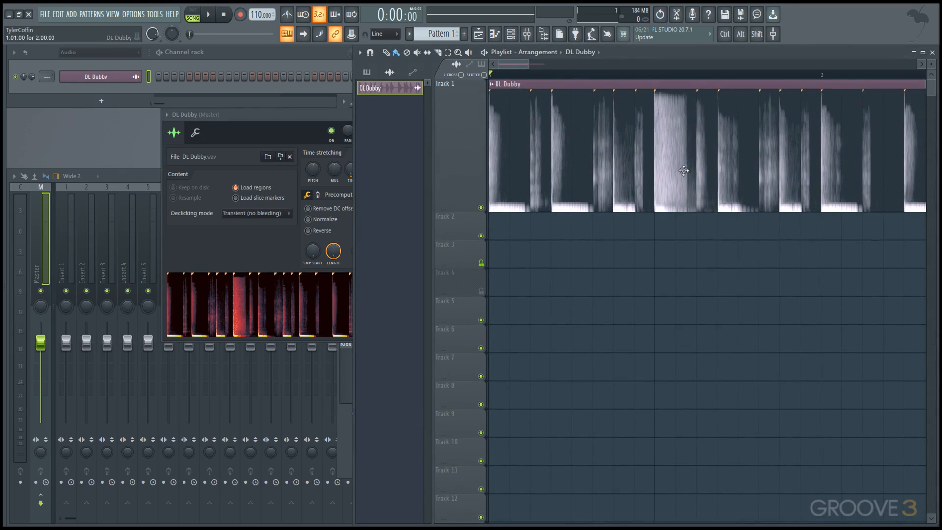
pyautogui.scroll(-2, 662, 208)
pyautogui.scroll(-1, 662, 208)
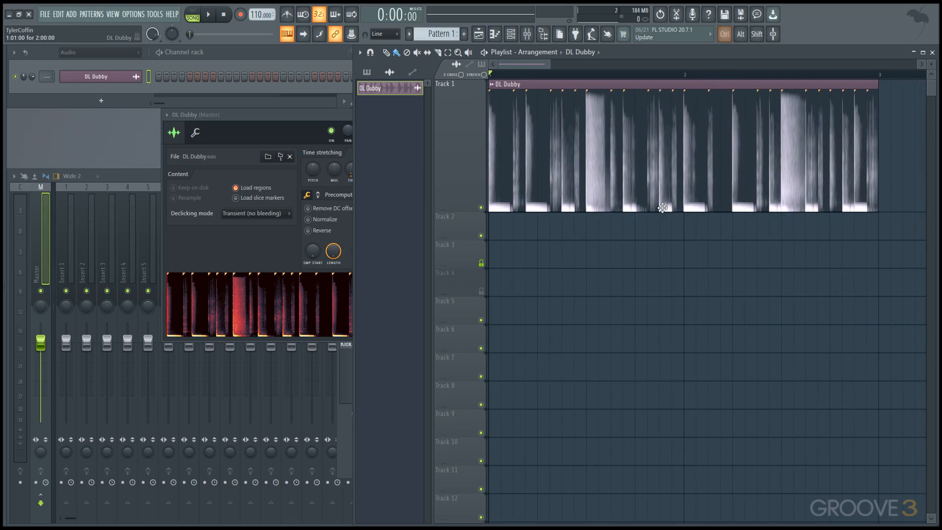
# Step: Turn on Multichannel waveform view for the DL Dubby sample and turn off its Spectrum view
pyautogui.rightClick(332, 293)
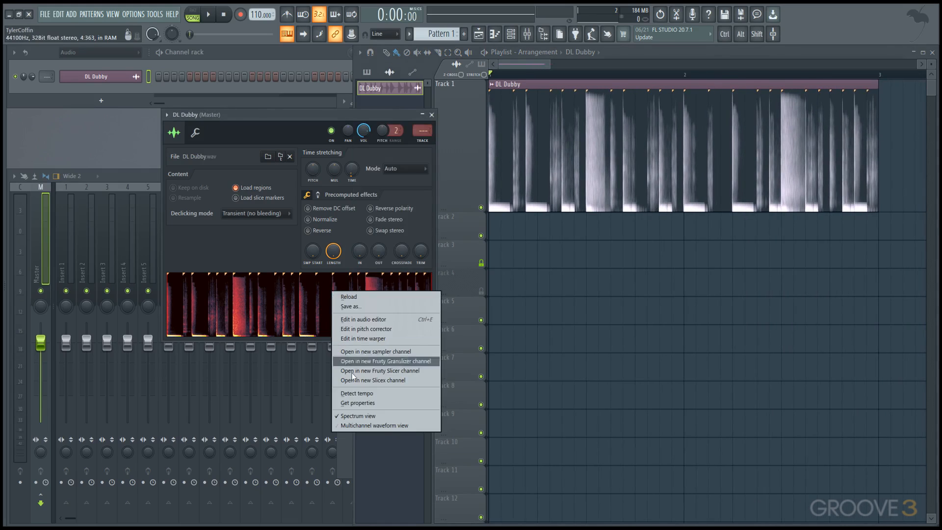
pyautogui.click(387, 425)
pyautogui.rightClick(369, 314)
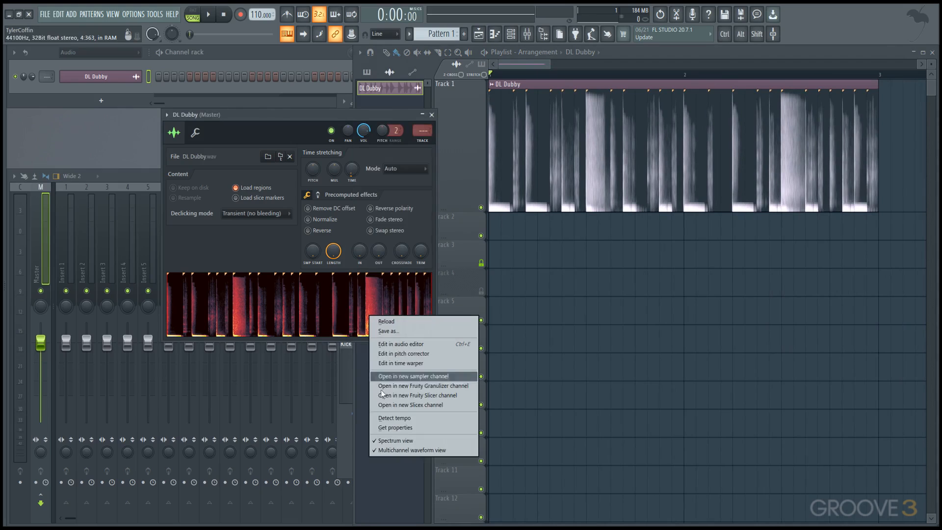
pyautogui.click(412, 437)
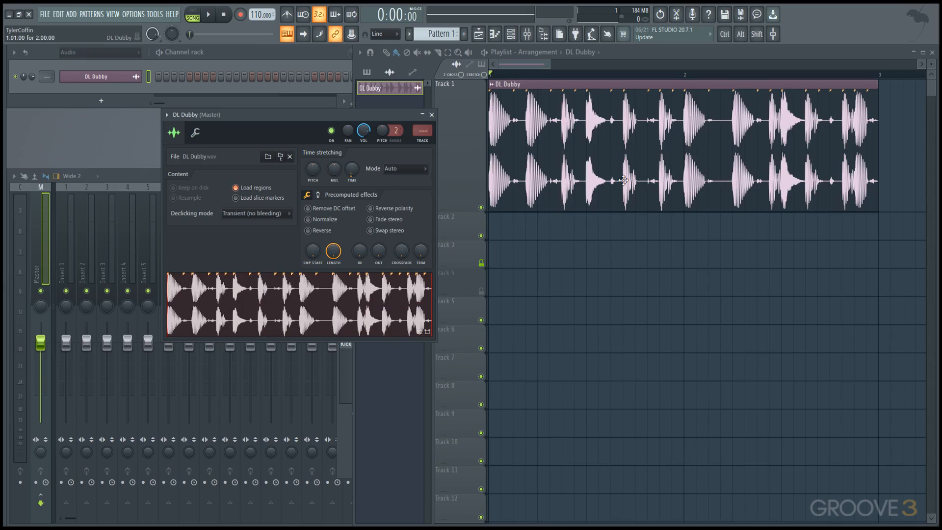
# Step: Add the DL Clubbed loop to the start of Track 2 and switch its sample display to Spectrum view
pyautogui.moveTo(4, 329)
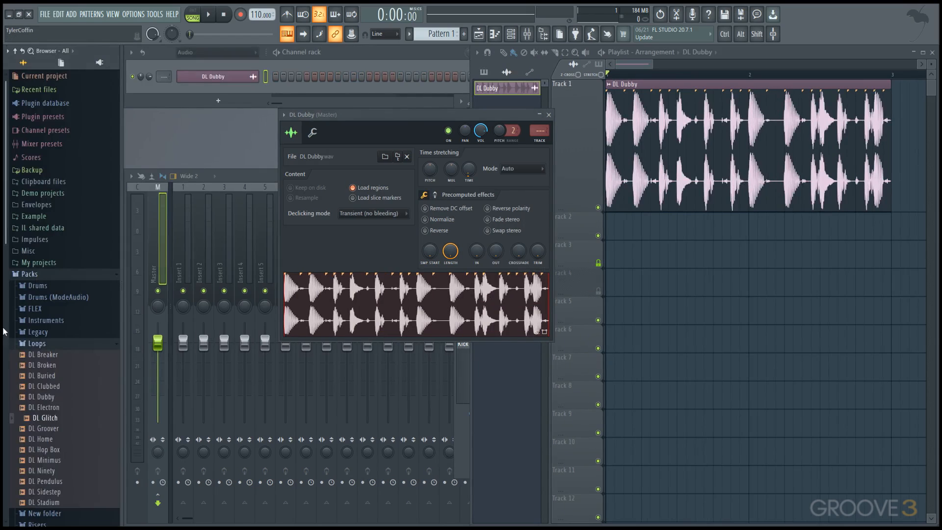
pyautogui.moveTo(26, 386); pyautogui.dragTo(515, 229)
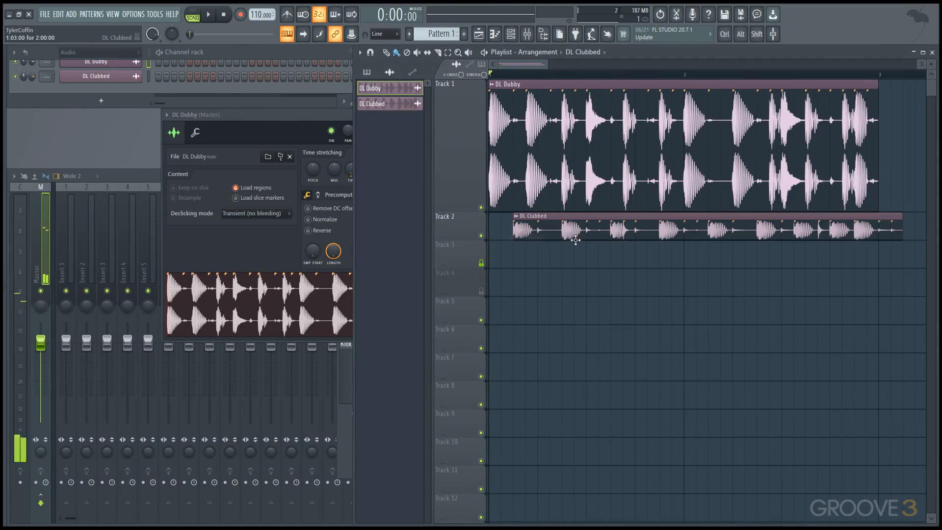
pyautogui.doubleClick(534, 234)
pyautogui.rightClick(232, 356)
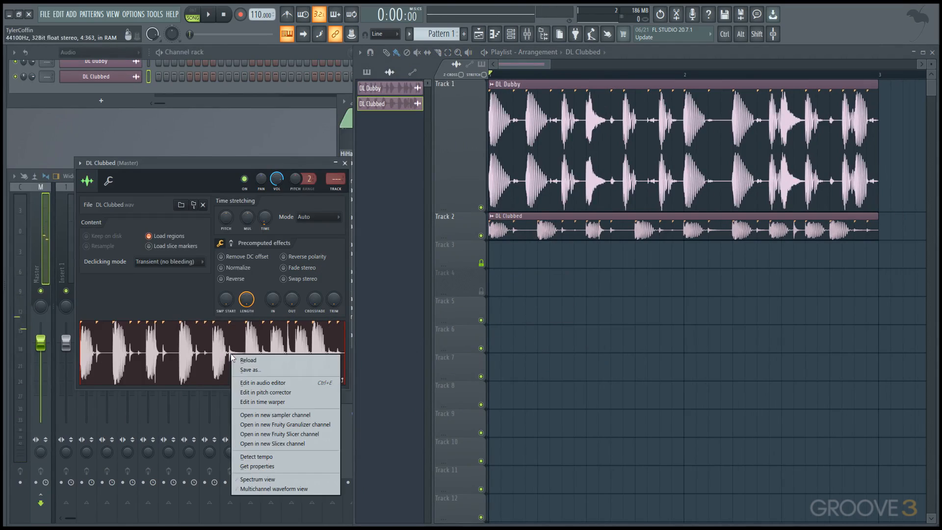
pyautogui.click(273, 479)
# Step: Add the DL Hop Box loop to the start of Track 3 and group Tracks 2 and 3 under Track 1
pyautogui.moveTo(5, 448)
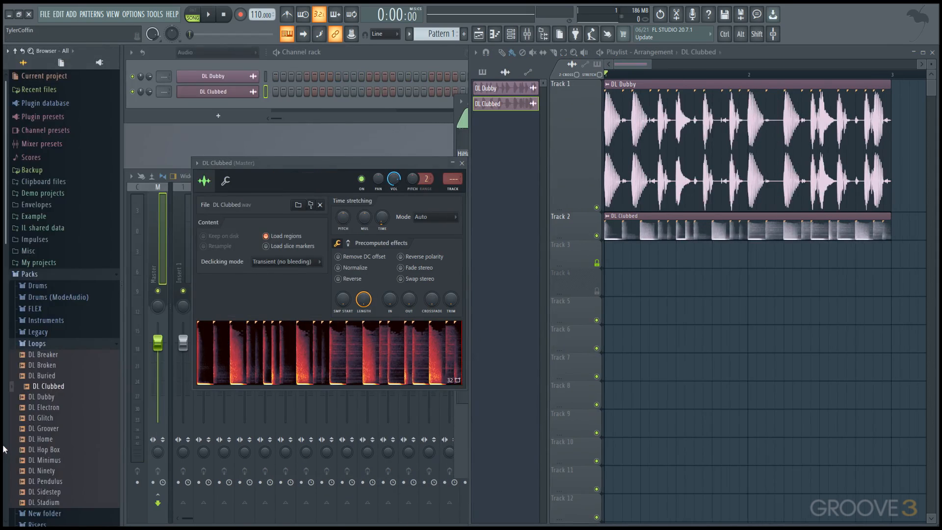
pyautogui.moveTo(18, 449); pyautogui.dragTo(450, 234)
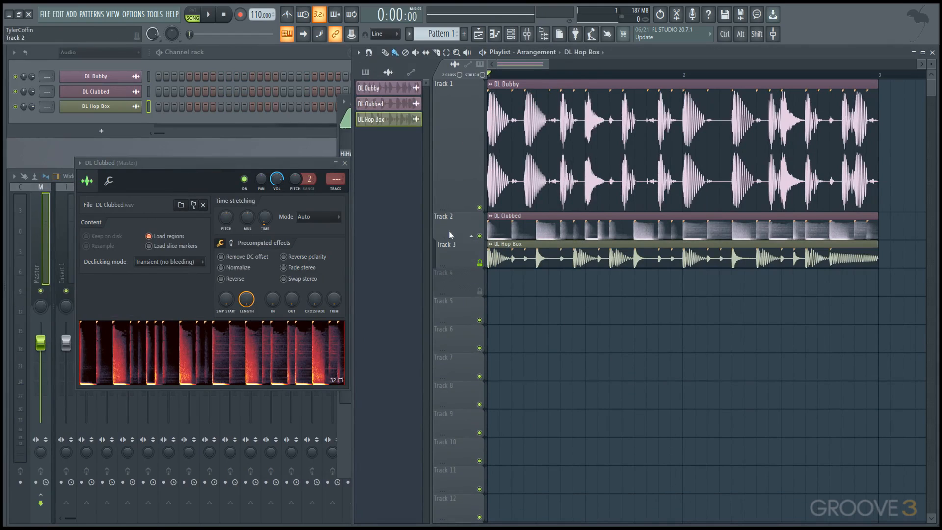
pyautogui.hotkey('shift', 'g')
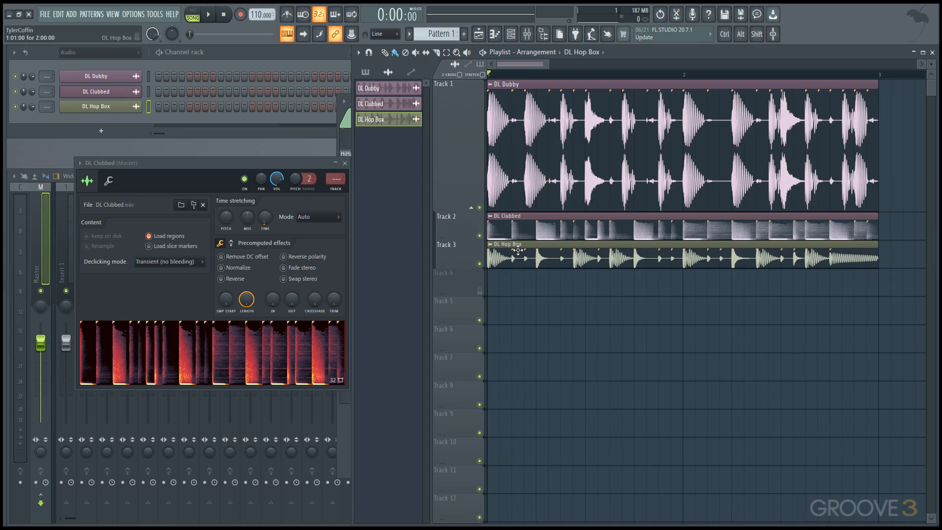
# Step: Mute the whole group of Tracks 1 to 3 and unmute it again
pyautogui.keyDown('alt'); pyautogui.click(480, 208); pyautogui.keyUp('alt')
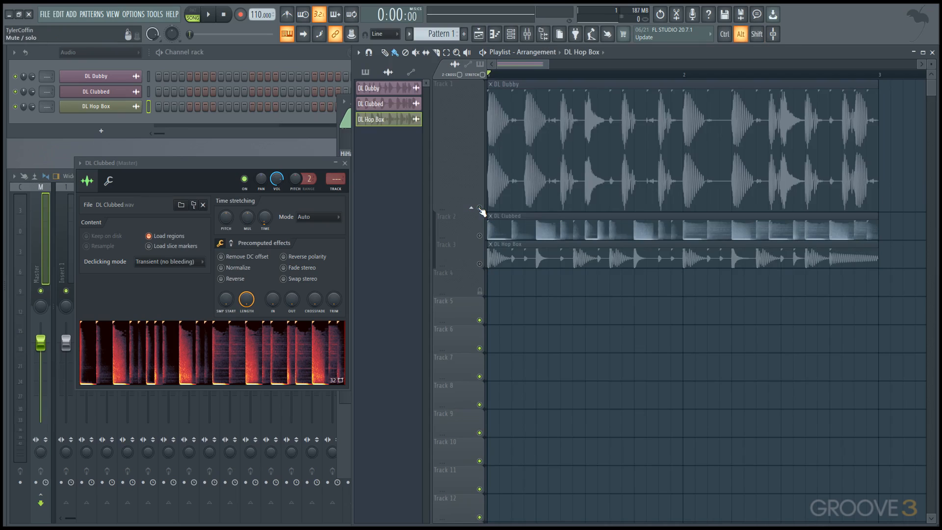
pyautogui.keyDown('alt'); pyautogui.click(480, 208); pyautogui.keyUp('alt')
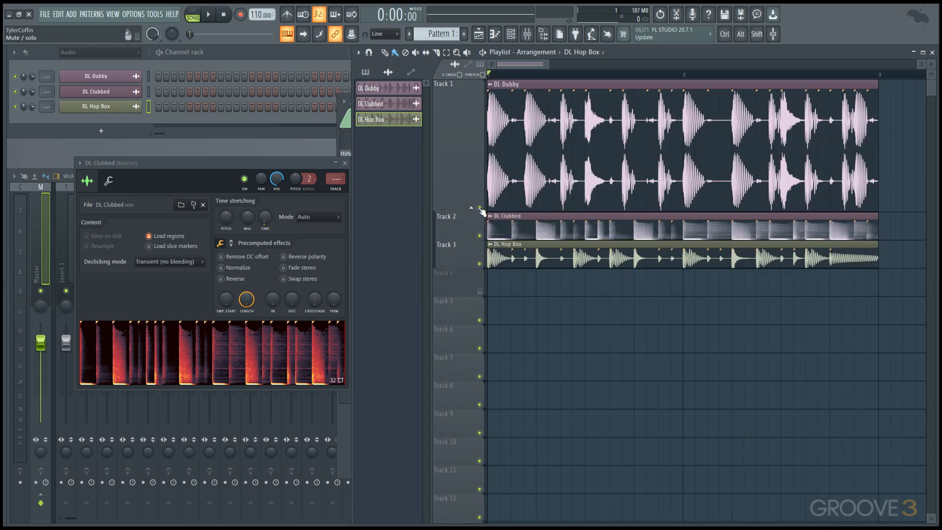
pyautogui.keyDown('alt'); pyautogui.rightClick(480, 208); pyautogui.keyUp('alt')
pyautogui.keyDown('alt'); pyautogui.rightClick(480, 208); pyautogui.keyUp('alt')
# Step: Add a time marker named Start at the beginning of the Playlist
pyautogui.click(359, 52)
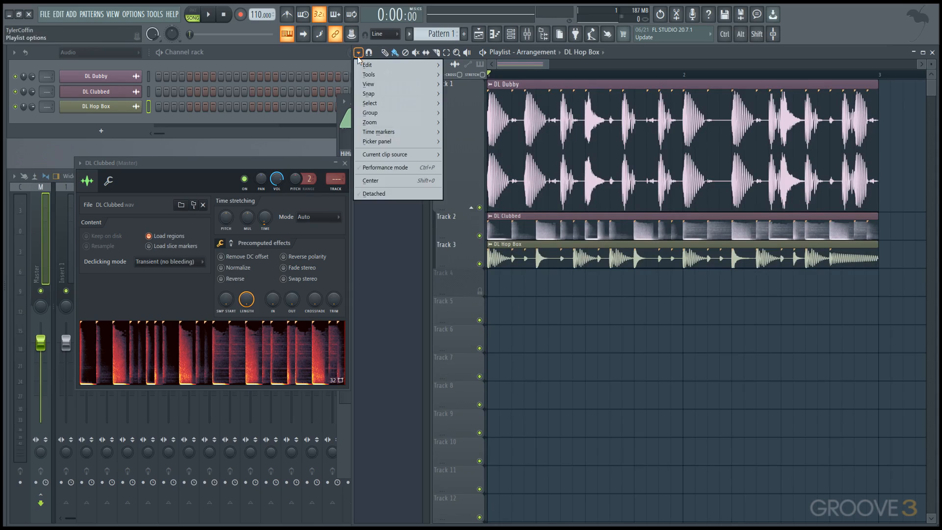
pyautogui.moveTo(383, 136)
pyautogui.click(473, 132)
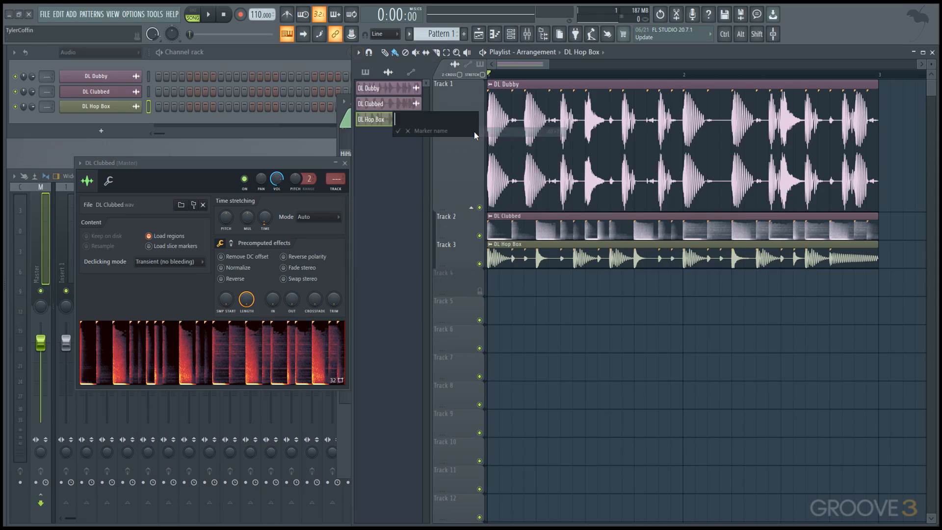
pyautogui.write('Start')
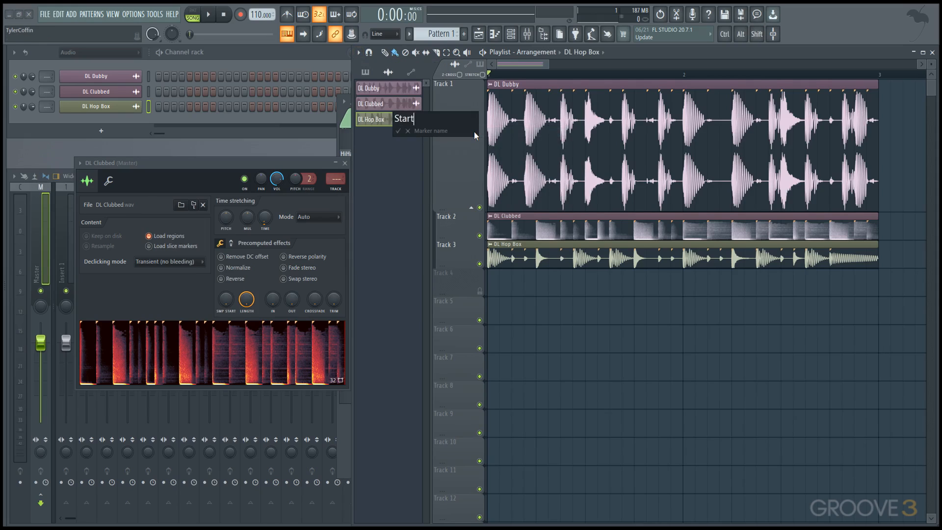
pyautogui.press('Return')
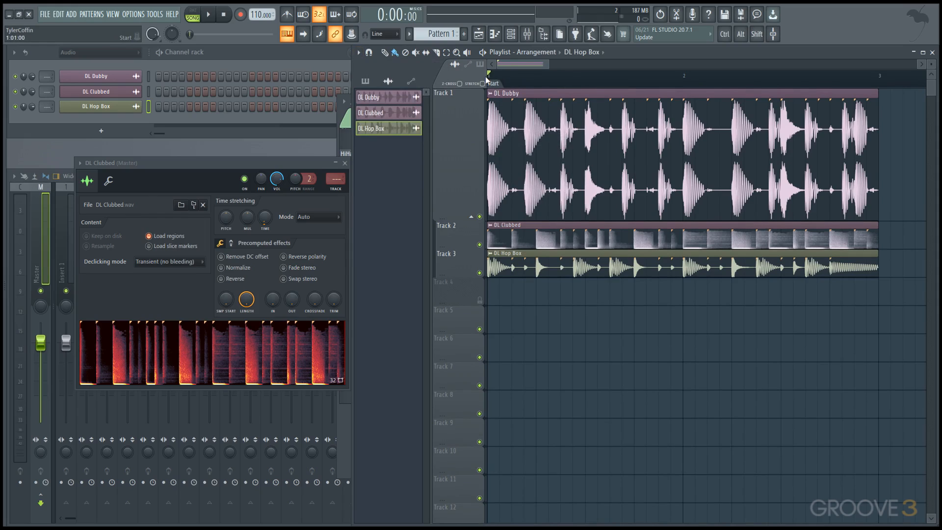
# Step: Add a time marker named middle on the Playlist timeline and move it to the start of bar 2
pyautogui.rightClick(623, 87)
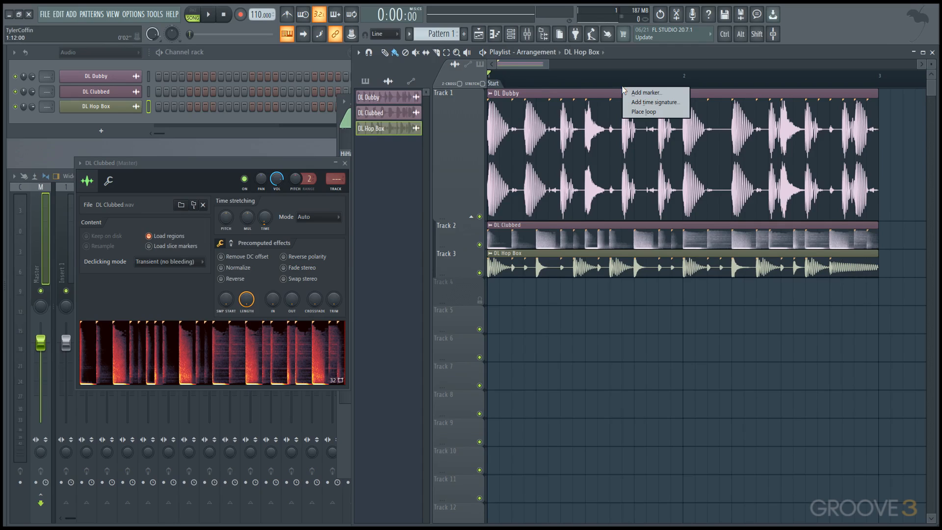
pyautogui.click(625, 91)
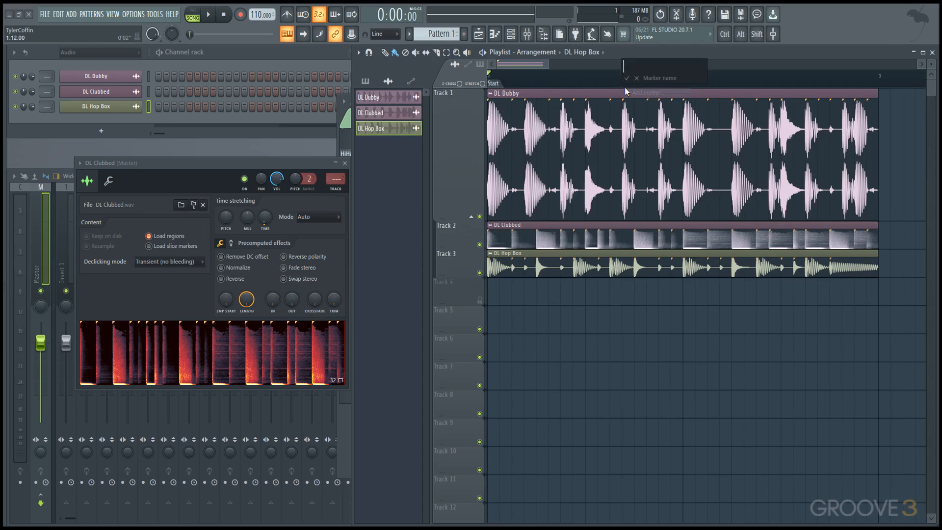
pyautogui.write('e')
pyautogui.press('Return')
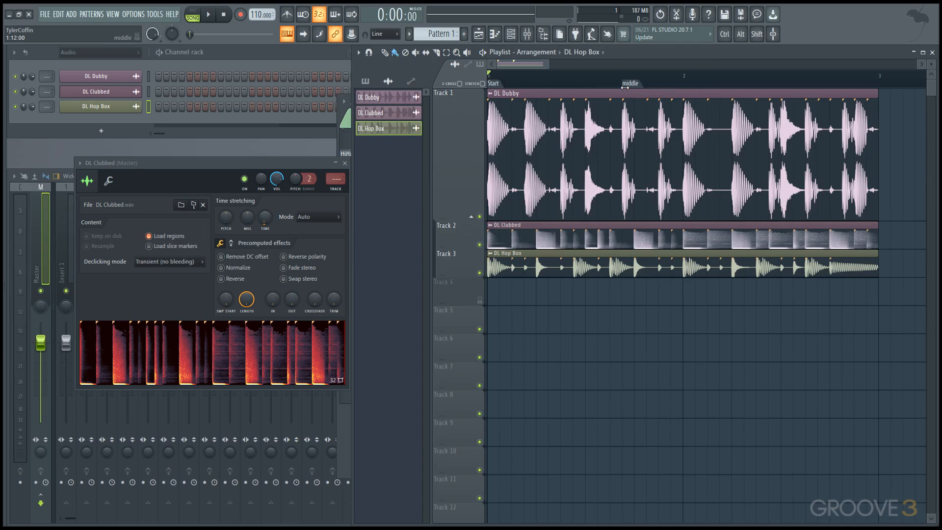
pyautogui.moveTo(624, 87); pyautogui.dragTo(683, 87)
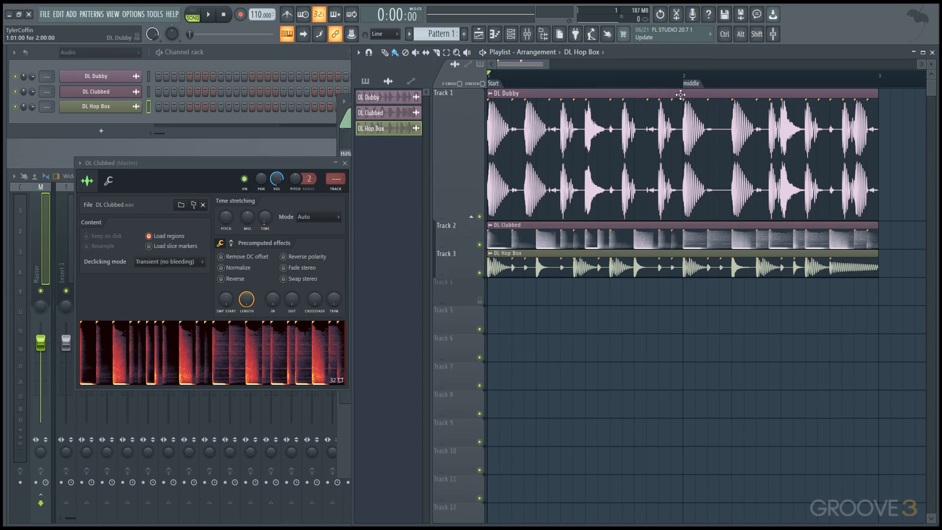
# Step: Select the section at the middle marker, move its content left past the Start section, and clear the time selection
pyautogui.click(500, 84)
pyautogui.click(702, 86)
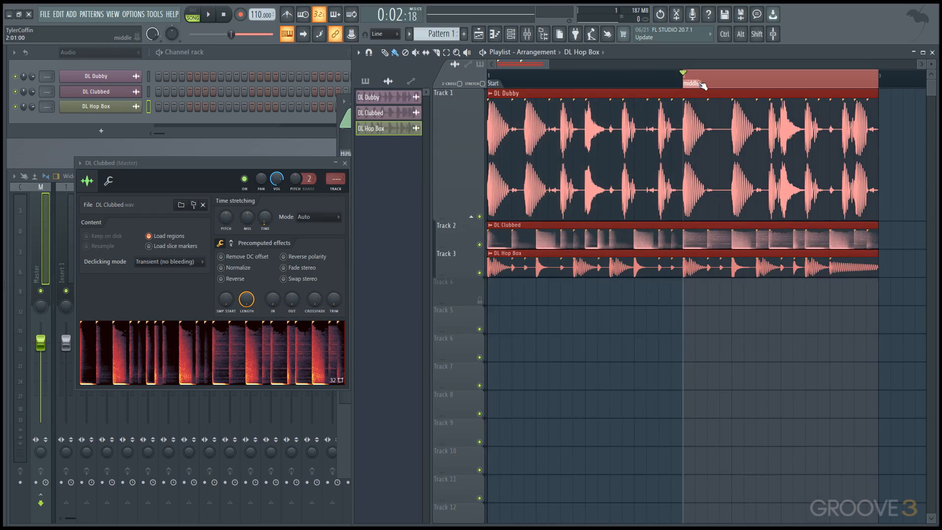
pyautogui.rightClick(699, 85)
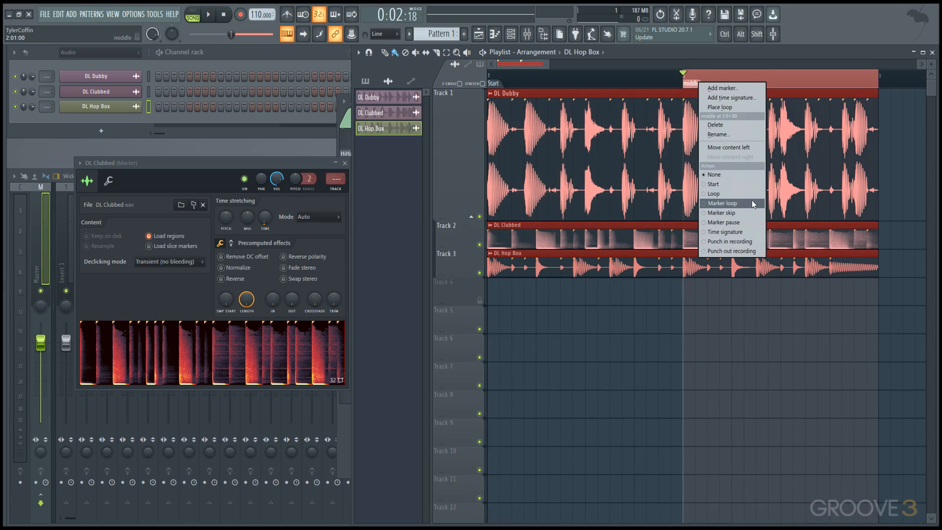
pyautogui.click(744, 148)
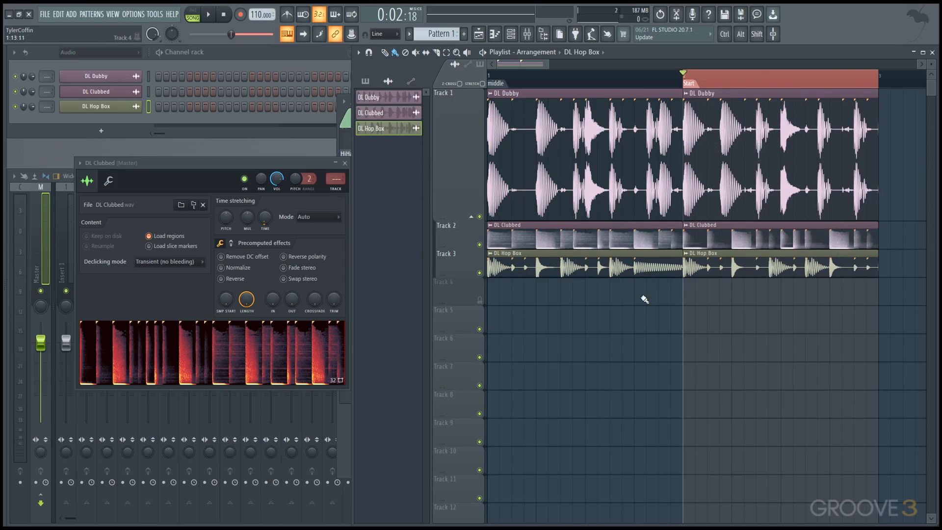
pyautogui.doubleClick(659, 86)
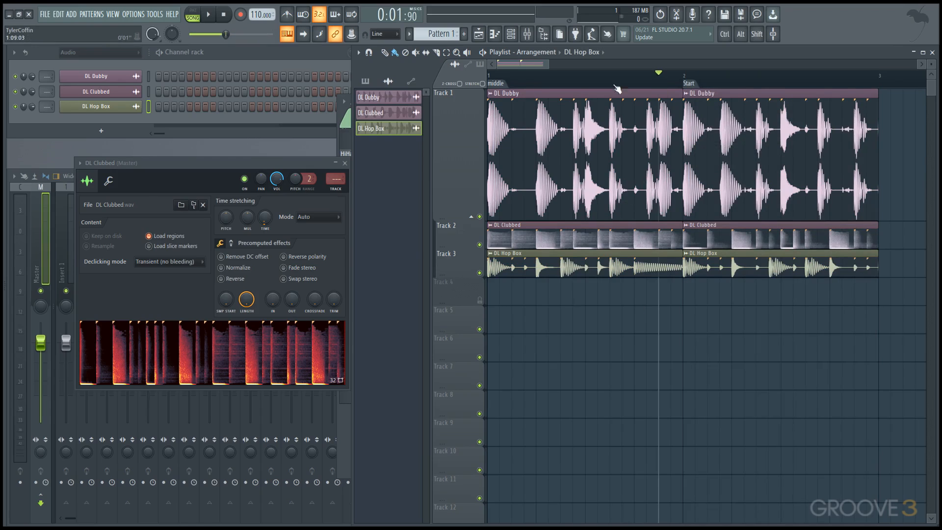
# Step: Shorten the end of the second DL Dubby clip on Track 1 and place a short DL Dubby clip at bar 3
pyautogui.click(655, 161)
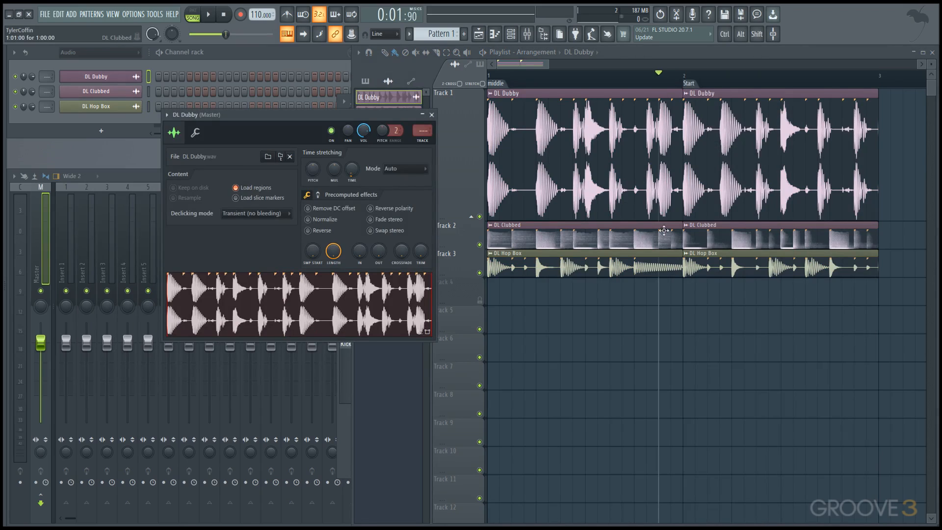
pyautogui.moveTo(730, 174)
pyautogui.mouseDown()
pyautogui.moveTo(805, 171)
pyautogui.moveTo(728, 171)
pyautogui.mouseUp()
pyautogui.hscroll(3, 729, 171)
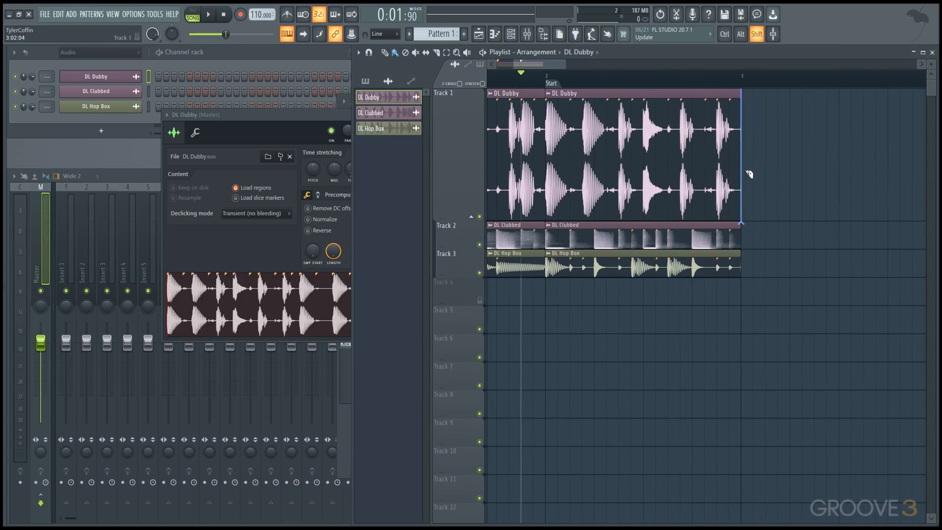
pyautogui.keyDown('shift'); pyautogui.click(719, 171); pyautogui.keyUp('shift')
pyautogui.moveTo(730, 163); pyautogui.dragTo(756, 160)
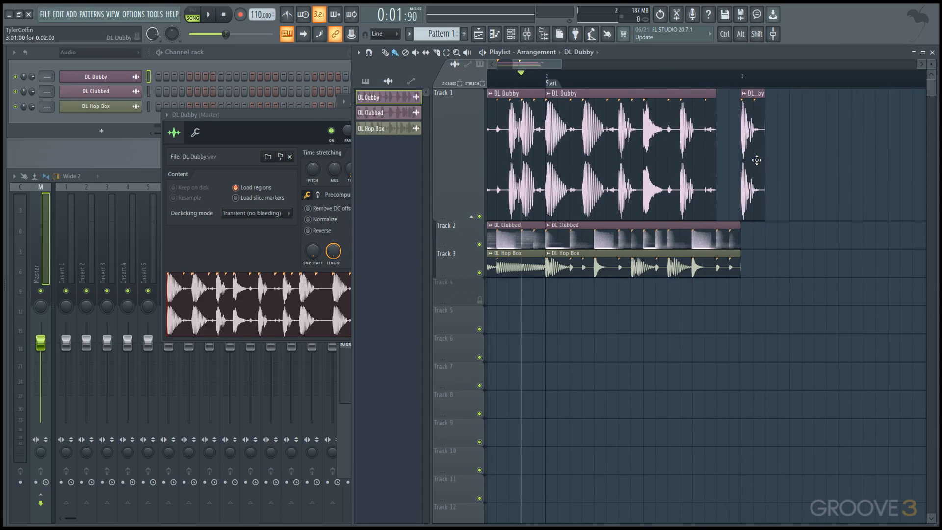
# Step: Enable stretching for resized audio clips, then stretch the short DL Dubby clip to eight steps and place it on Track 2
pyautogui.click(486, 85)
pyautogui.moveTo(764, 142); pyautogui.dragTo(789, 248)
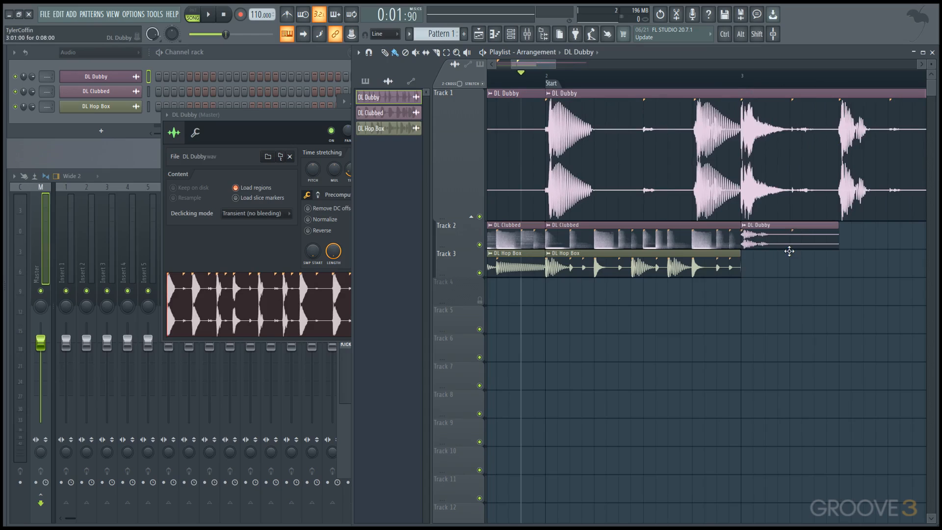
# Step: Select all clips similar to the DL Dubby clip on Track 2, move them together six steps later, and deselect them
pyautogui.rightClick(746, 229)
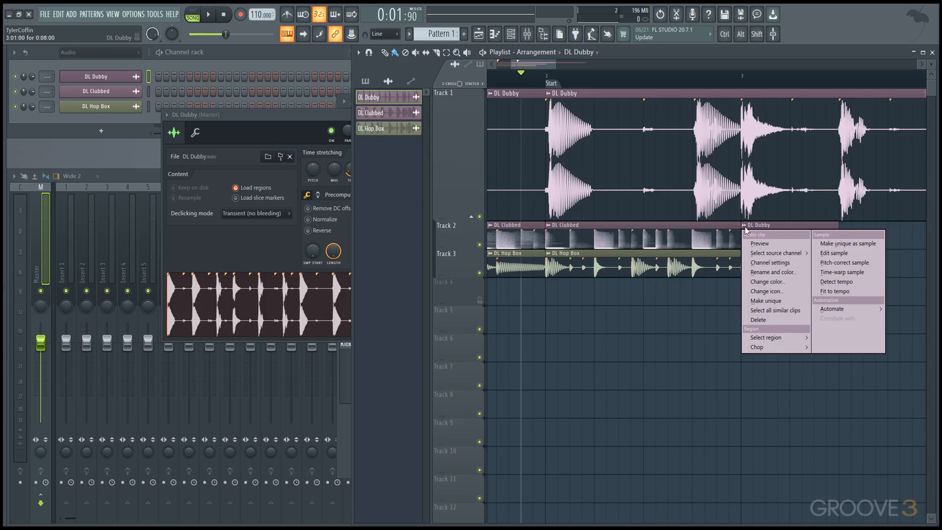
pyautogui.click(790, 310)
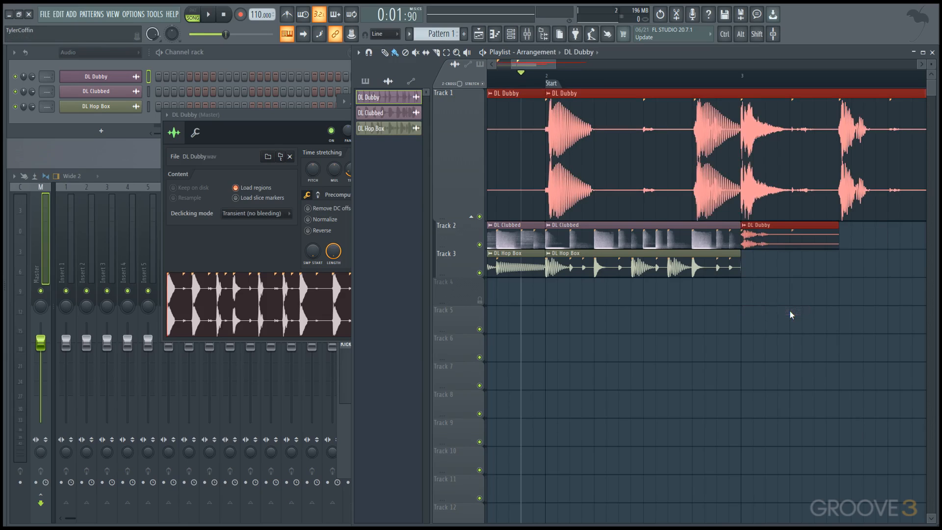
pyautogui.keyDown('ctrl'); pyautogui.scroll(-5, 753, 255); pyautogui.keyUp('ctrl')
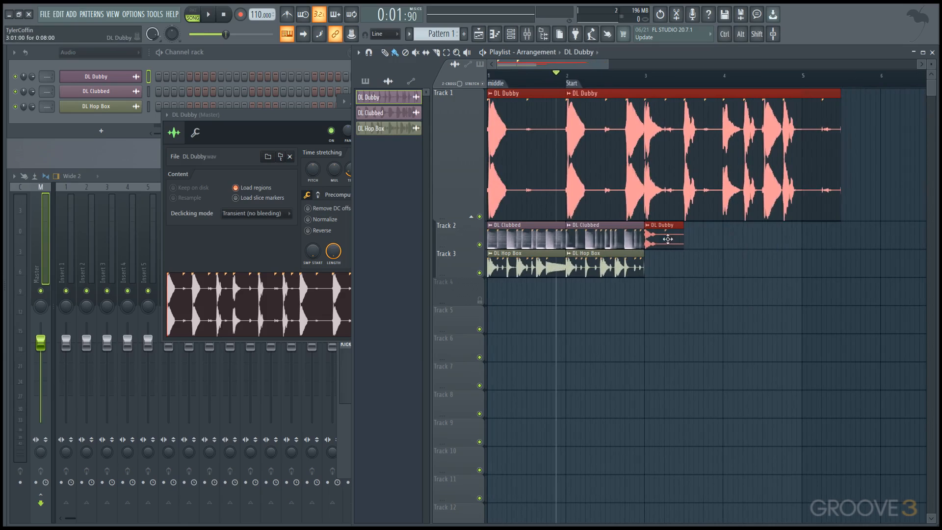
pyautogui.moveTo(668, 239); pyautogui.dragTo(697, 239)
pyautogui.click(687, 294)
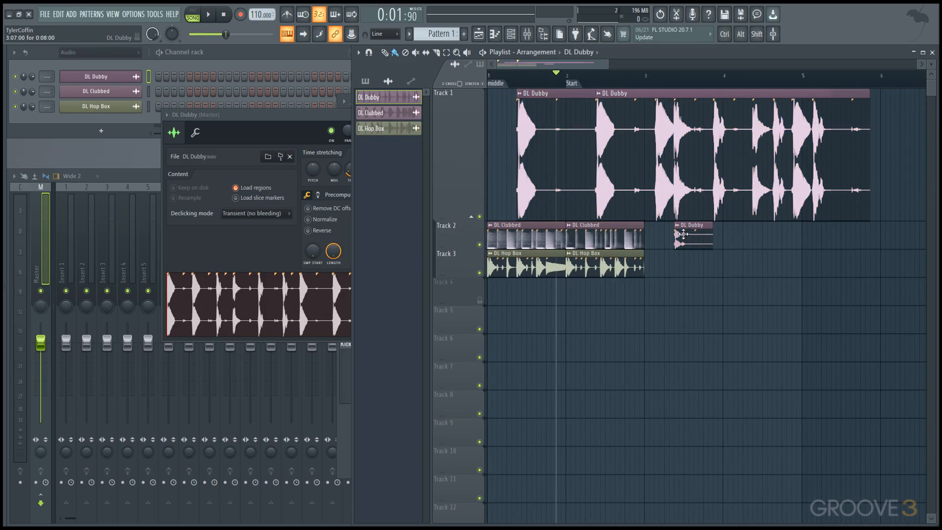
# Step: Replace the DL Dubby clips on Track 1 with a single clip from bar 1 to bar 5, and bring its channel settings forward
pyautogui.rightClick(754, 170)
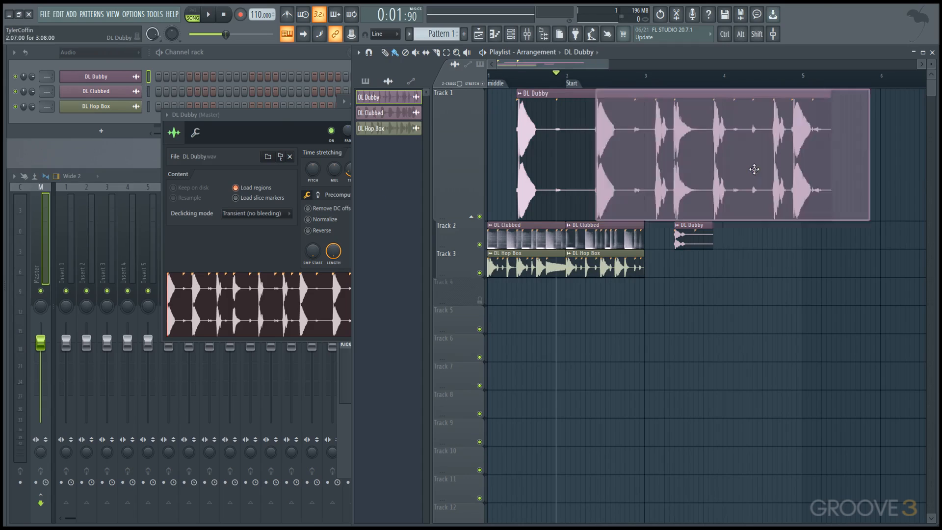
pyautogui.moveTo(754, 170); pyautogui.dragTo(654, 152)
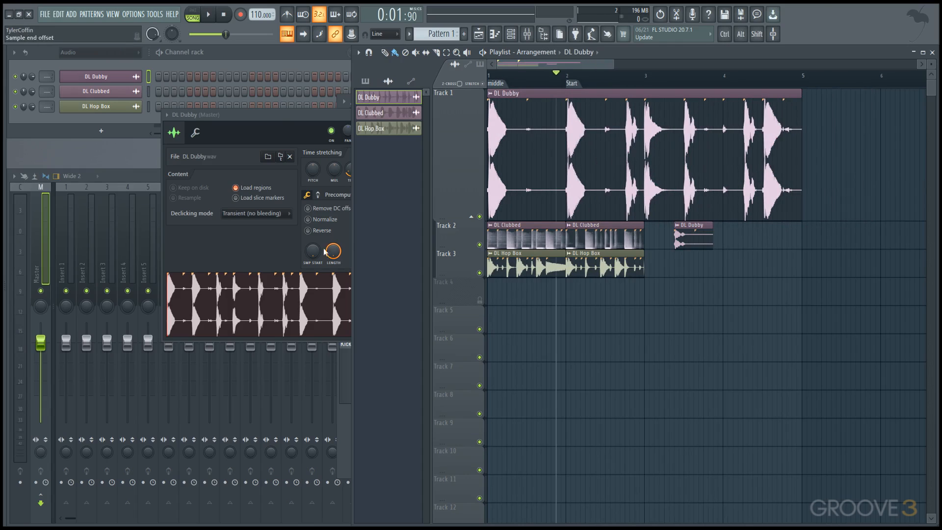
pyautogui.click(312, 238)
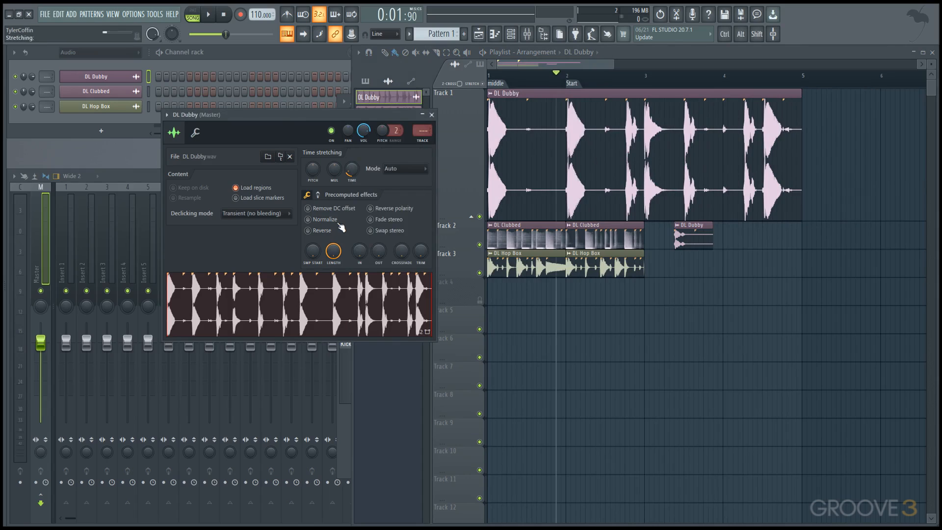
# Step: Apply the Normalize and Reverse precomputed effects to the DL Dubby sample
pyautogui.click(337, 220)
pyautogui.click(326, 232)
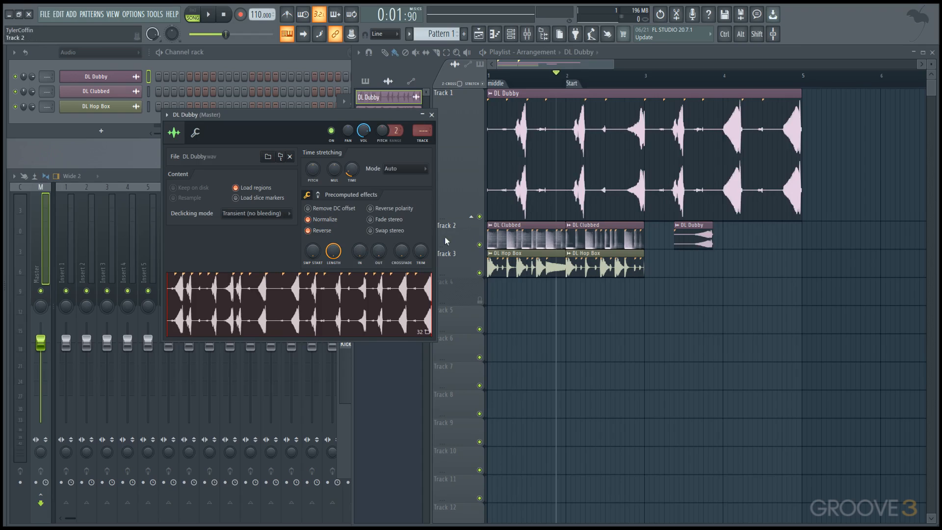
# Step: Load the CHR_Dream_C6 sample from the Legacy pack's Choirs instruments as a new channel in the channel rack
pyautogui.hotkey('alt', 'F8')
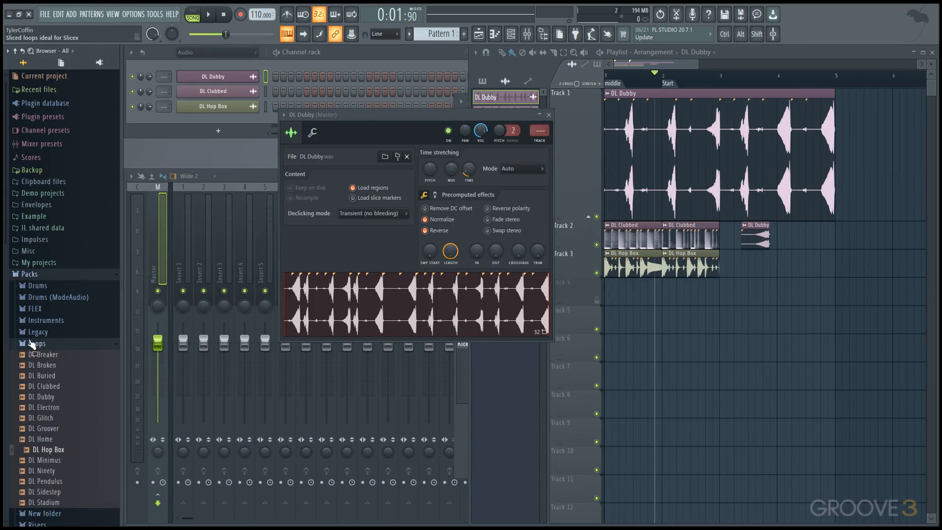
pyautogui.click(37, 332)
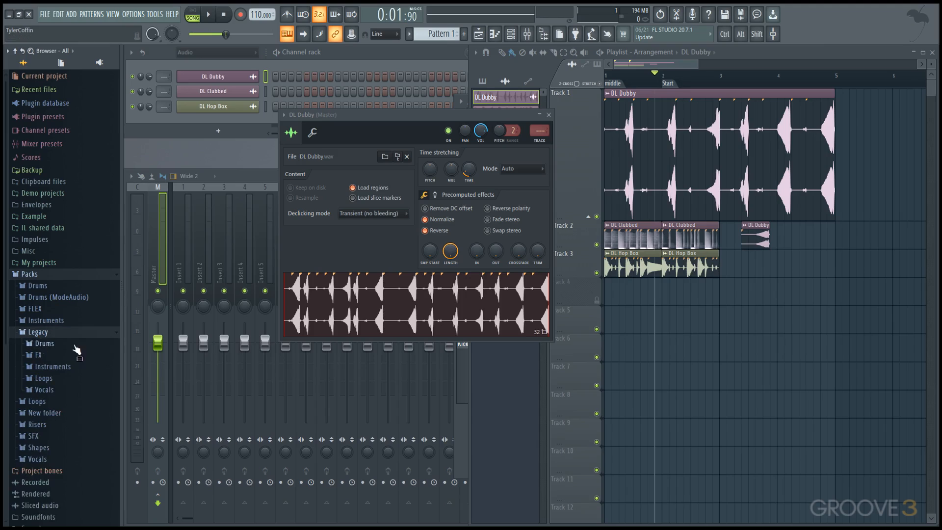
pyautogui.click(52, 366)
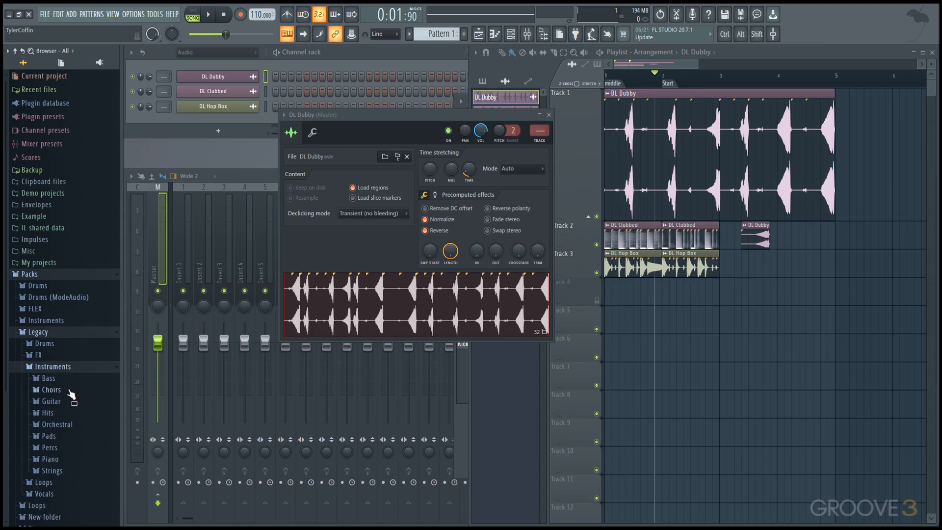
pyautogui.click(69, 389)
pyautogui.click(76, 422)
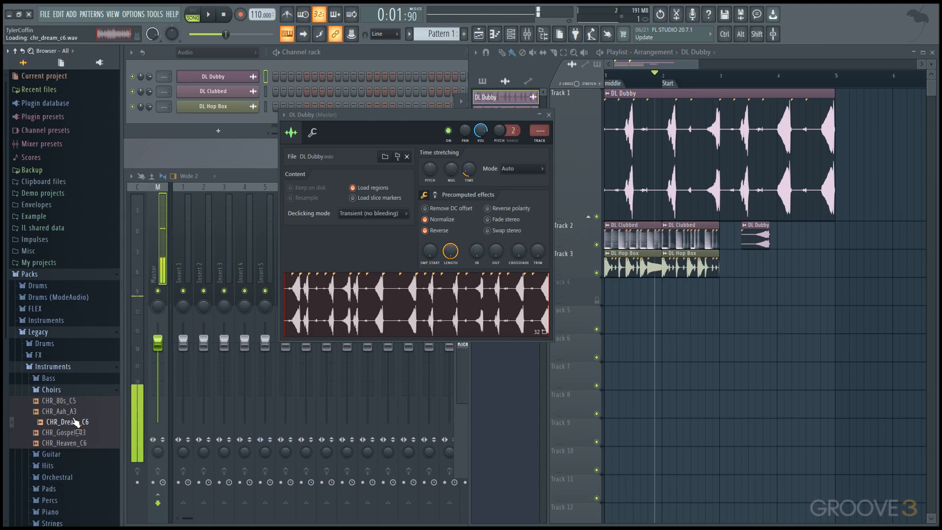
pyautogui.moveTo(76, 422); pyautogui.dragTo(113, 148)
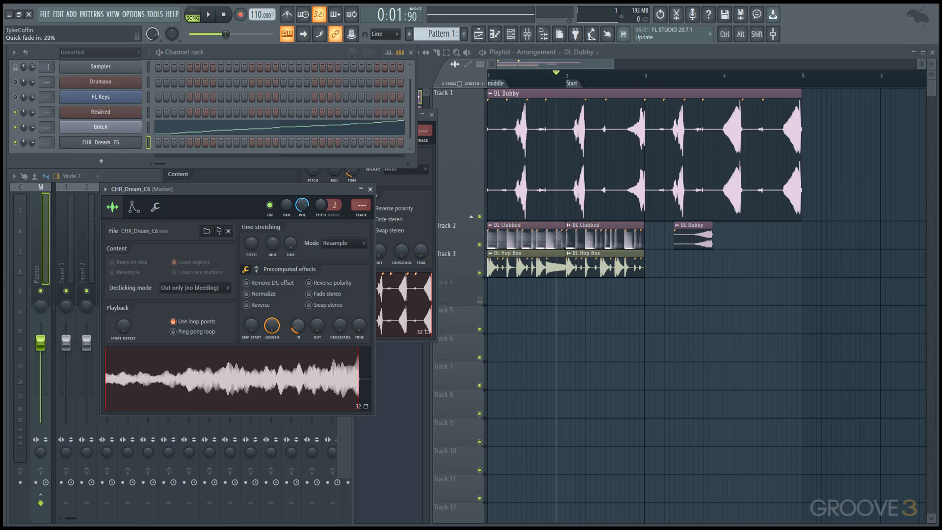
# Step: Try out the quick fade and Pogo precomputed effects on the CHR_Dream_C6 sample
pyautogui.moveTo(312, 329)
pyautogui.mouseDown()
pyautogui.moveTo(312, 299)
pyautogui.moveTo(312, 330)
pyautogui.mouseUp()
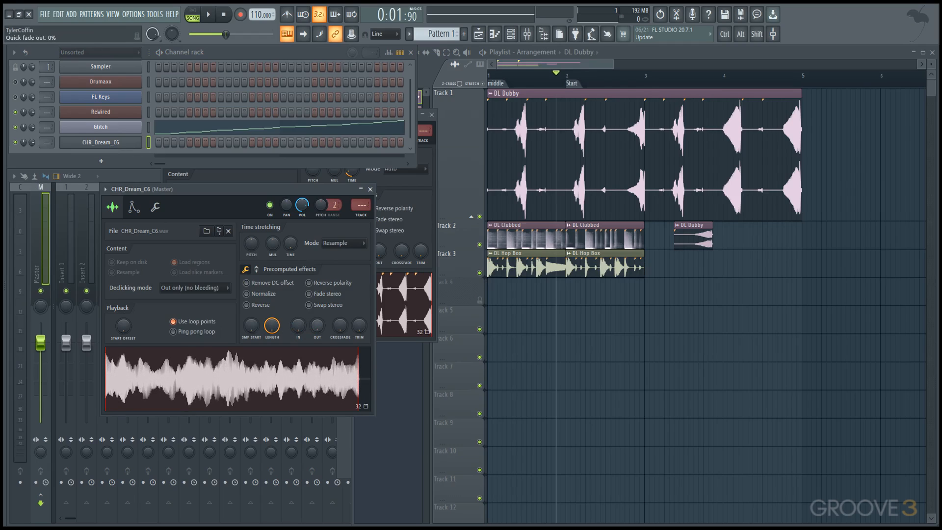
pyautogui.click(245, 269)
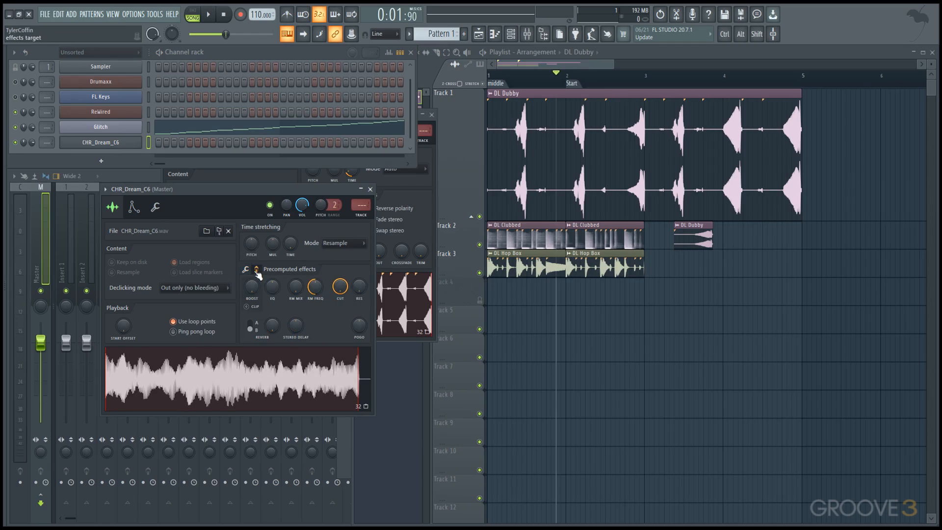
pyautogui.moveTo(370, 332); pyautogui.dragTo(370, 304)
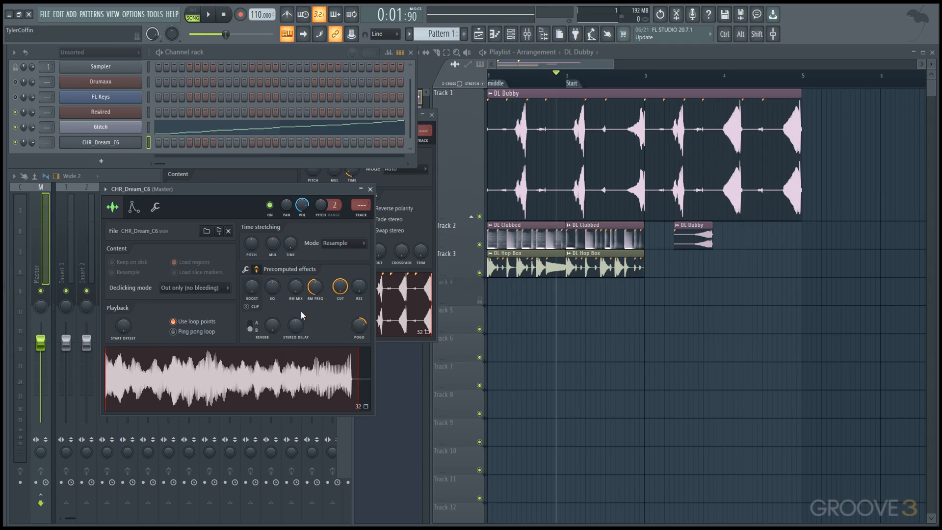
pyautogui.click(245, 269)
# Step: Load Edison into slot 4 of mixer Insert 1 and place the CHR_Aah_A3 choir sample in it
pyautogui.click(74, 245)
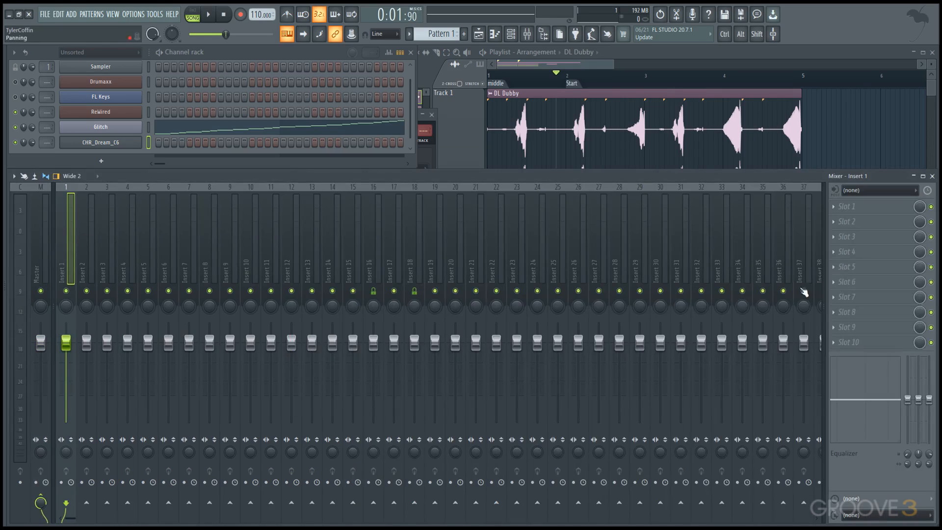
pyautogui.click(868, 250)
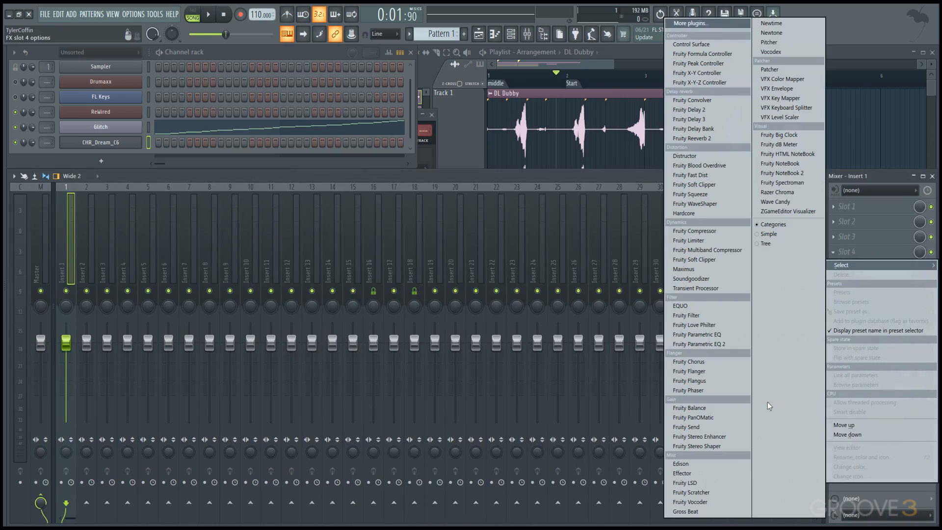
pyautogui.click(707, 463)
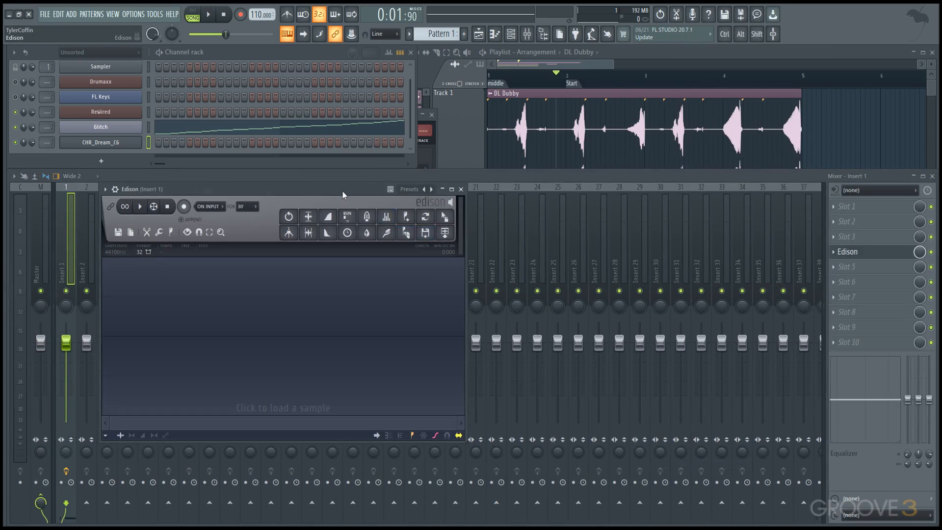
pyautogui.moveTo(344, 192); pyautogui.dragTo(468, 160)
pyautogui.moveTo(5, 381)
pyautogui.moveTo(58, 411); pyautogui.dragTo(479, 316)
pyautogui.moveTo(440, 158); pyautogui.dragTo(507, 135)
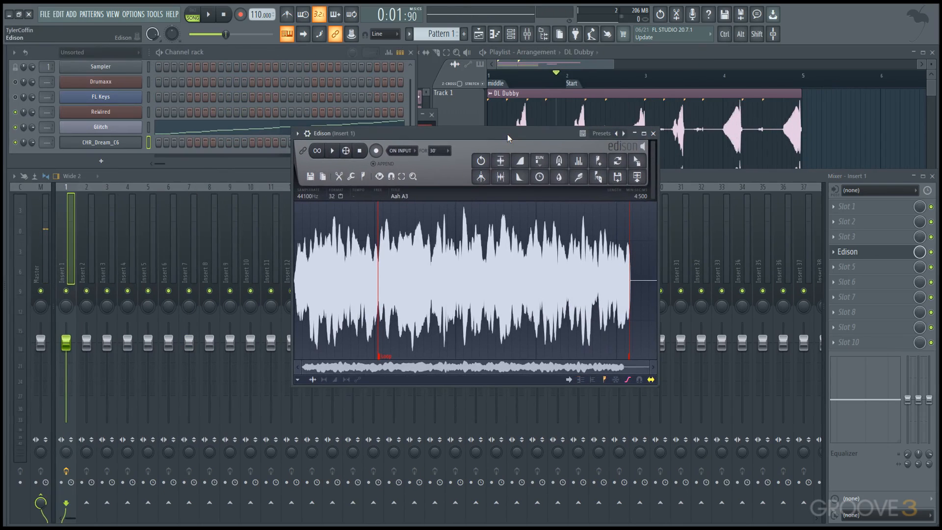
# Step: Select the region from about 1.850 to 2.800 of the Aah A3 sample and shift its loop marker slightly later
pyautogui.moveTo(444, 284); pyautogui.dragTo(519, 283)
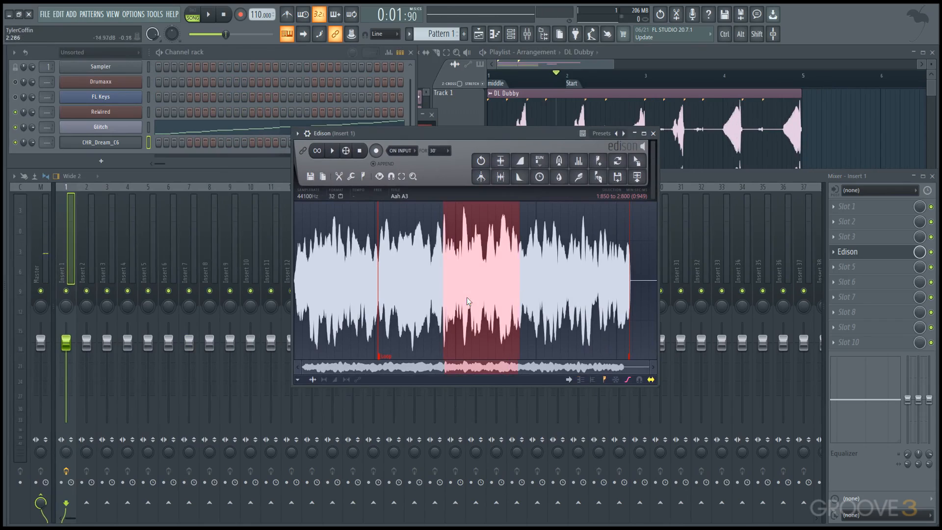
pyautogui.moveTo(379, 357)
pyautogui.mouseDown()
pyautogui.moveTo(399, 358)
pyautogui.moveTo(390, 357)
pyautogui.mouseUp()
# Step: Reset the Pogo effect of the CHR_Dream_C6 channel to its default
pyautogui.click(105, 142)
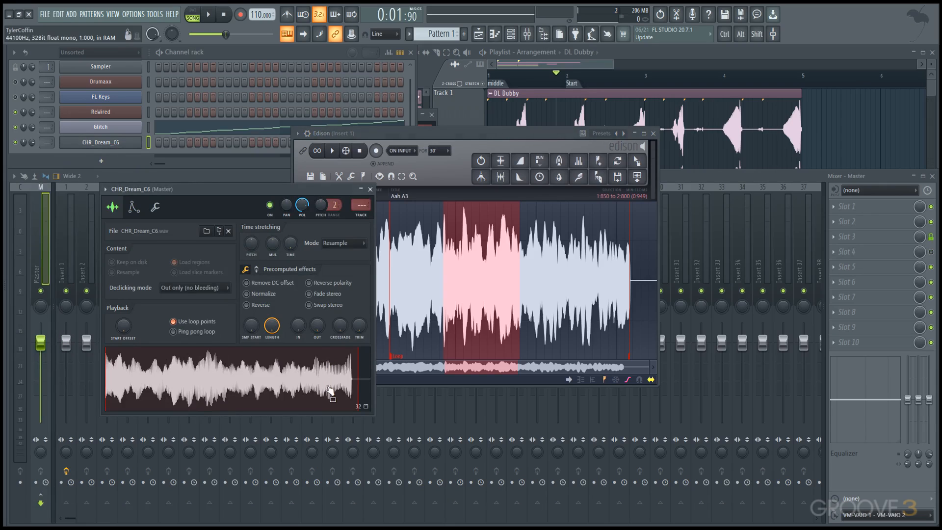
pyautogui.click(256, 269)
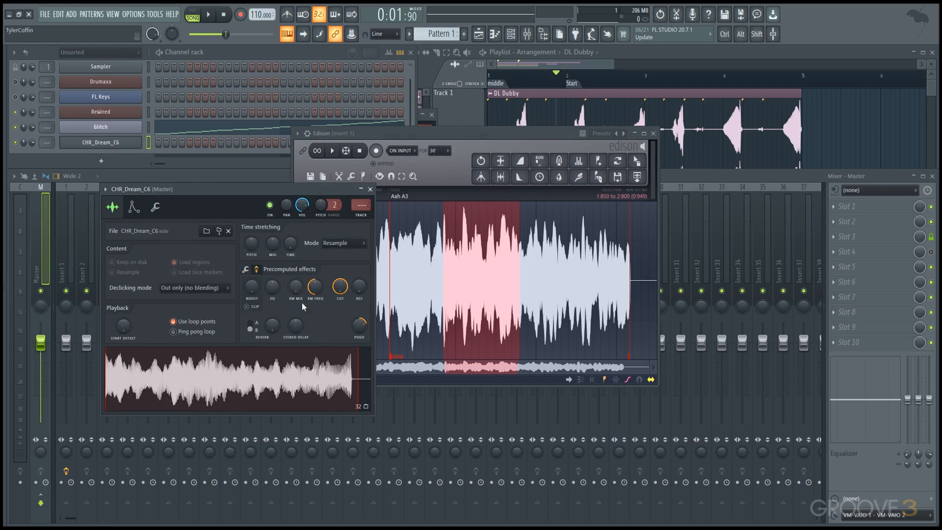
pyautogui.rightClick(358, 330)
pyautogui.click(368, 335)
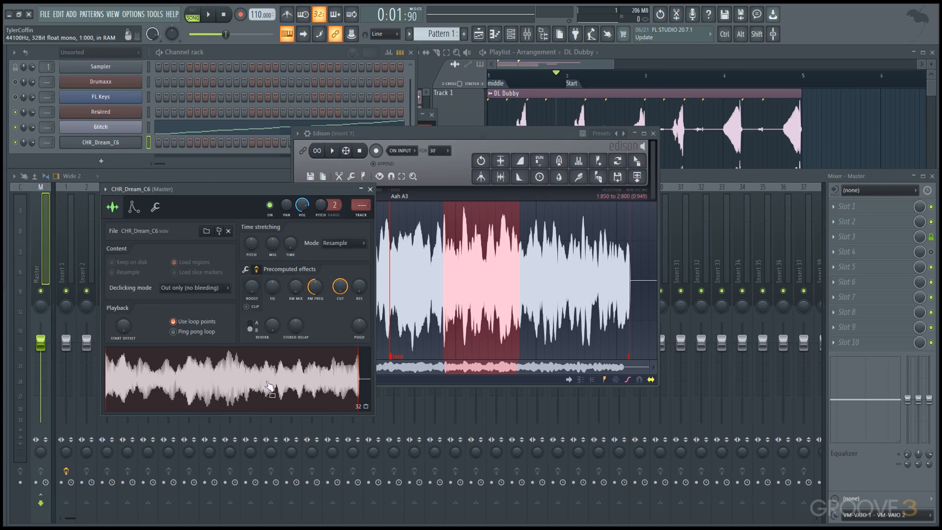
# Step: Add BASS_EfEm_C2 from the Legacy Bass instruments as a new channel and set its window over the CHR_Dream_C6 one
pyautogui.click(6, 400)
pyautogui.click(68, 390)
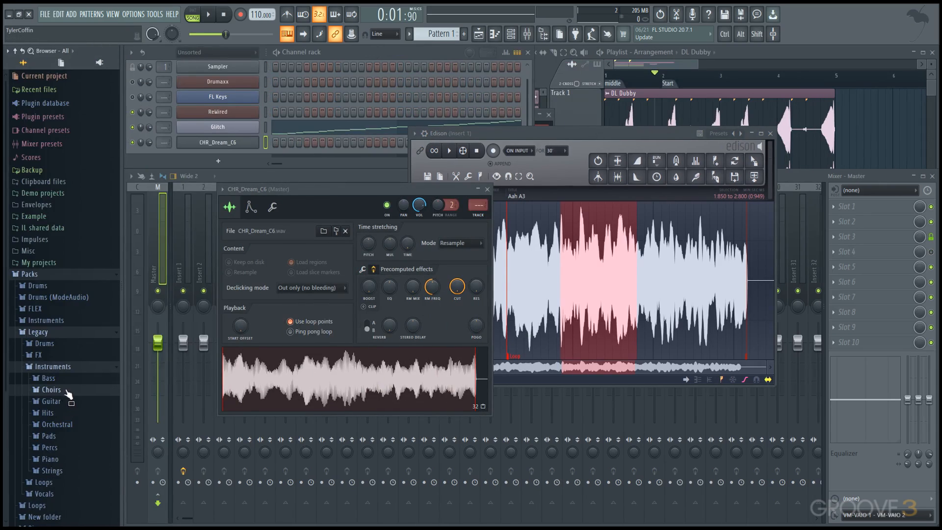
pyautogui.click(75, 378)
pyautogui.moveTo(72, 389); pyautogui.dragTo(131, 153)
pyautogui.click(136, 145)
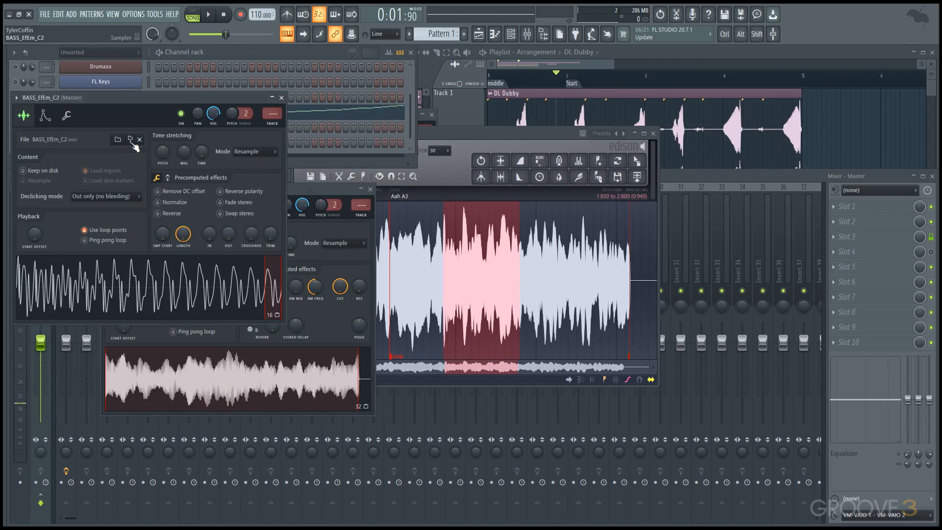
pyautogui.moveTo(152, 91); pyautogui.dragTo(238, 148)
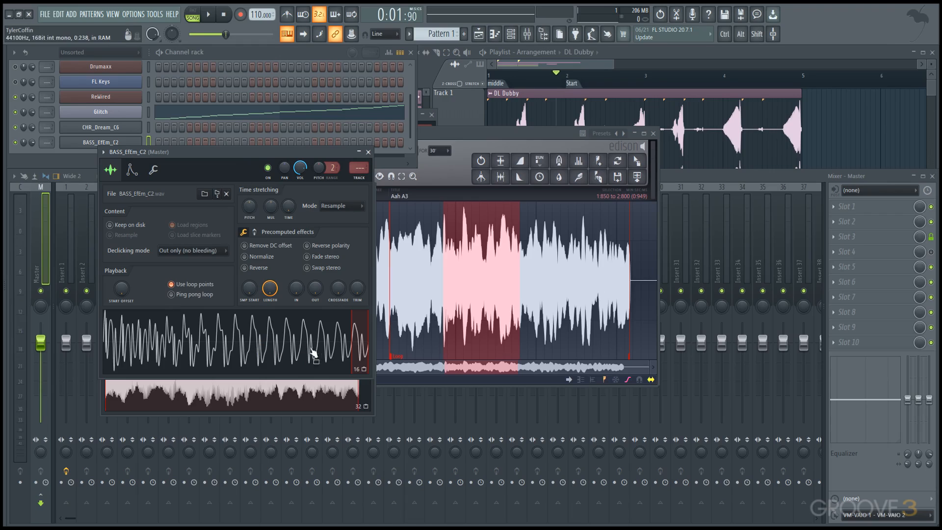
pyautogui.click(355, 356)
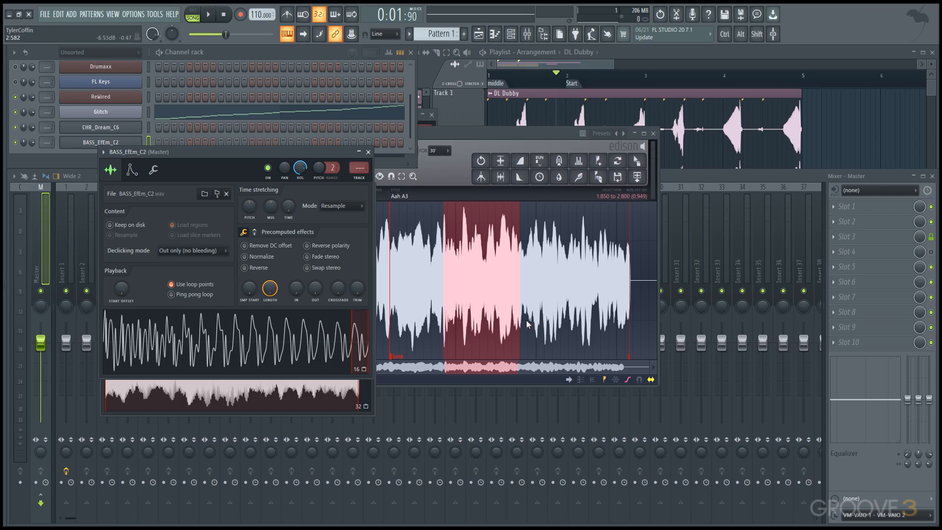
# Step: Load Newtime into slot 1 and Newtone into slot 2 of mixer Insert 1, and arrange their windows side by side
pyautogui.moveTo(502, 130); pyautogui.dragTo(435, 125)
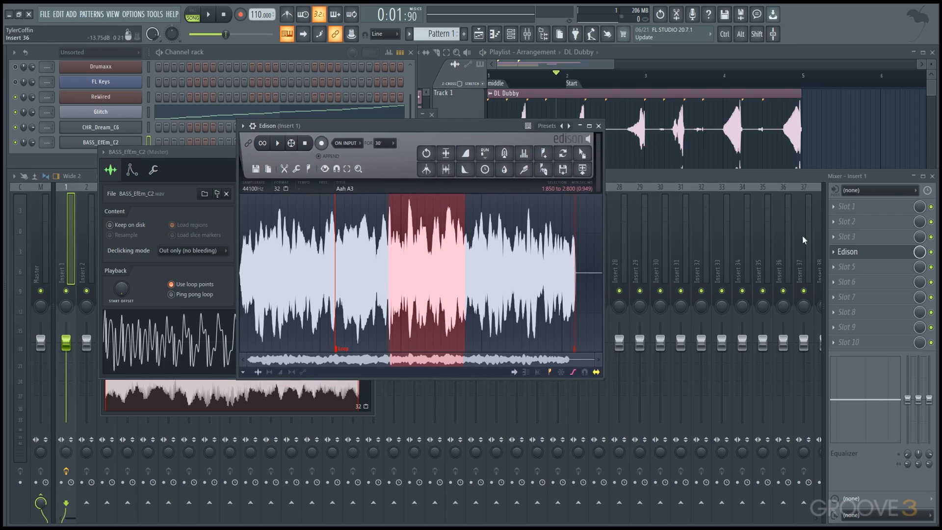
pyautogui.click(853, 206)
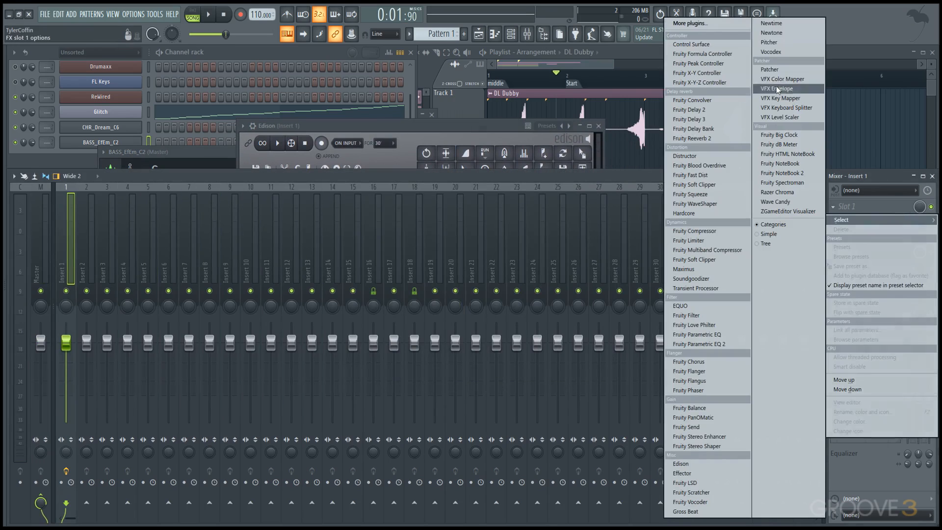
pyautogui.click(797, 26)
pyautogui.click(858, 222)
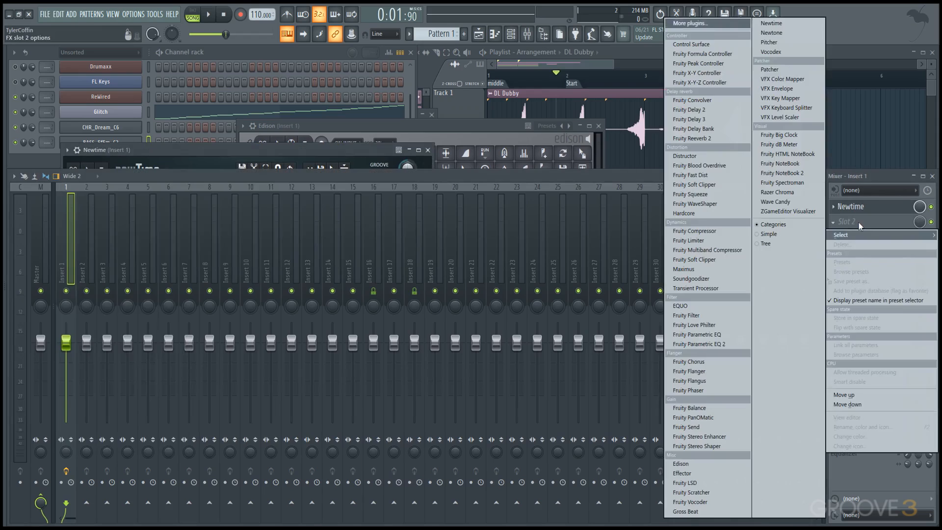
pyautogui.click(797, 34)
pyautogui.moveTo(368, 163); pyautogui.dragTo(653, 143)
pyautogui.click(348, 153)
pyautogui.moveTo(347, 148); pyautogui.dragTo(334, 144)
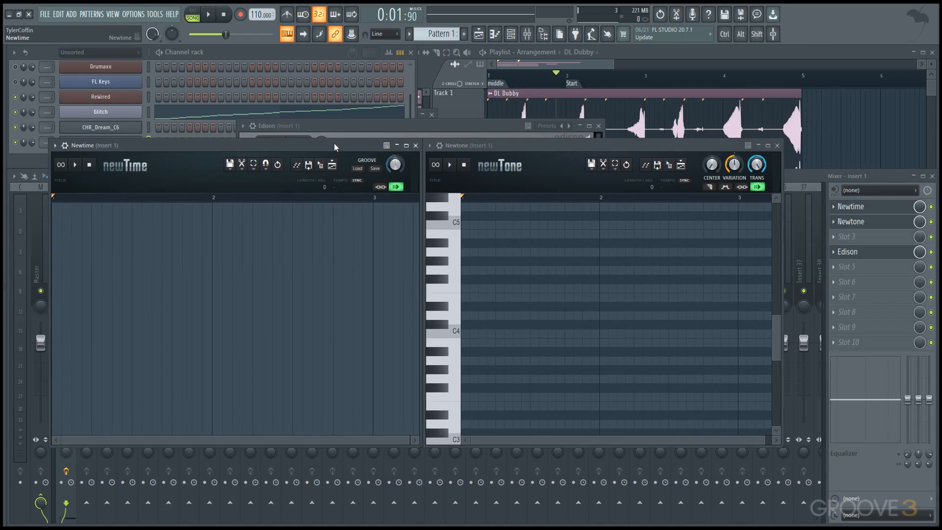
# Step: Load the DL Broken loop from the Loops pack into Newtime
pyautogui.hotkey('alt', 'F8')
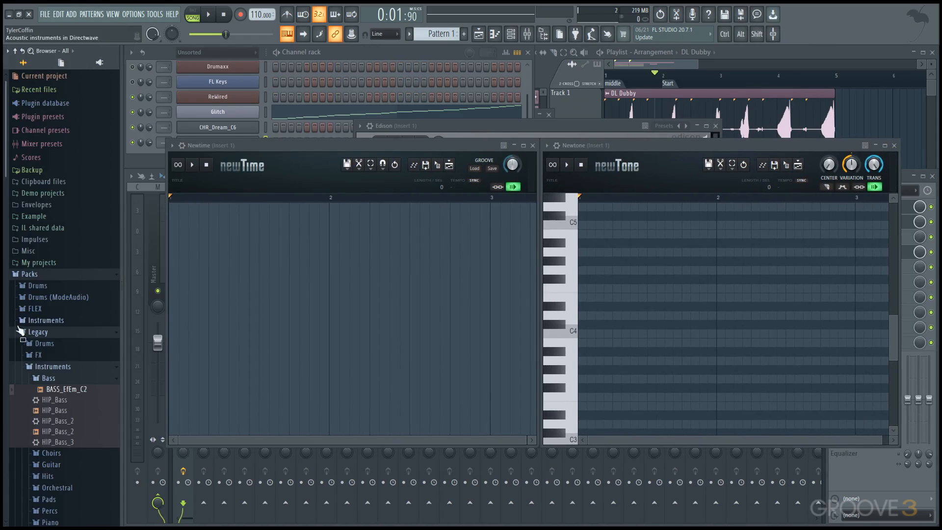
pyautogui.click(30, 332)
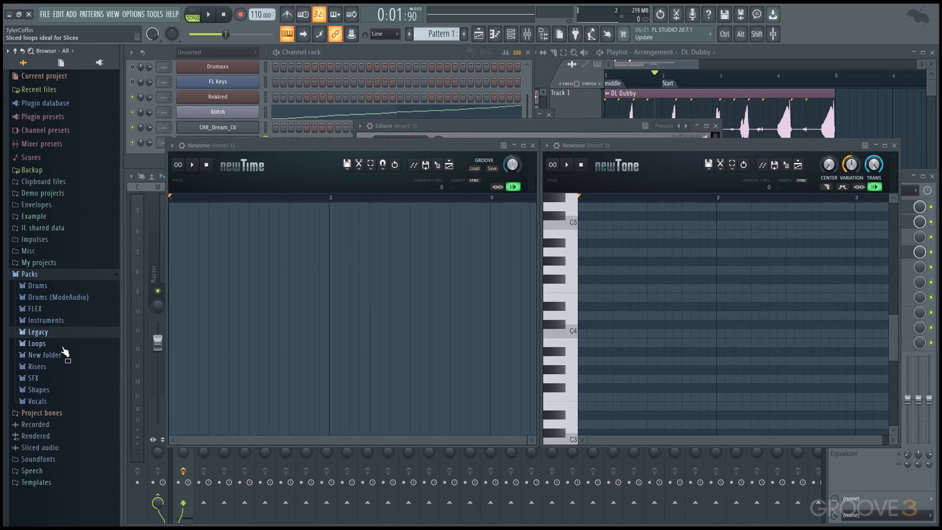
pyautogui.click(62, 346)
pyautogui.moveTo(54, 365); pyautogui.dragTo(284, 320)
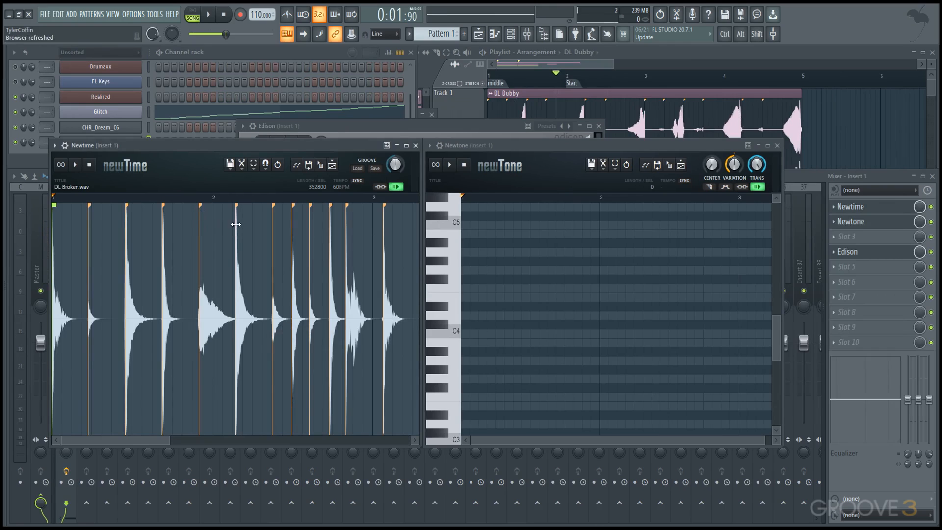
# Step: Warp DL Broken by moving its sixth marker slightly earlier and its second marker later, and preview the result
pyautogui.moveTo(235, 225); pyautogui.dragTo(213, 232)
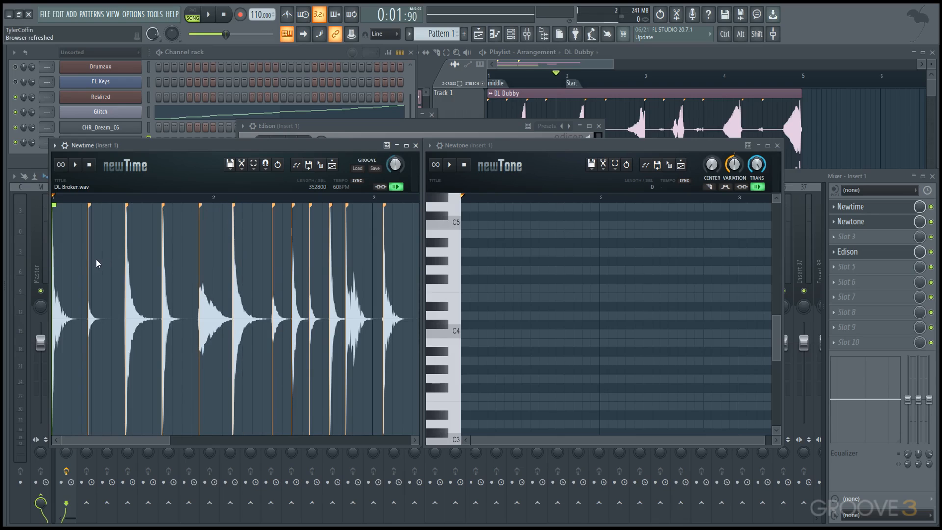
pyautogui.moveTo(88, 262); pyautogui.dragTo(103, 262)
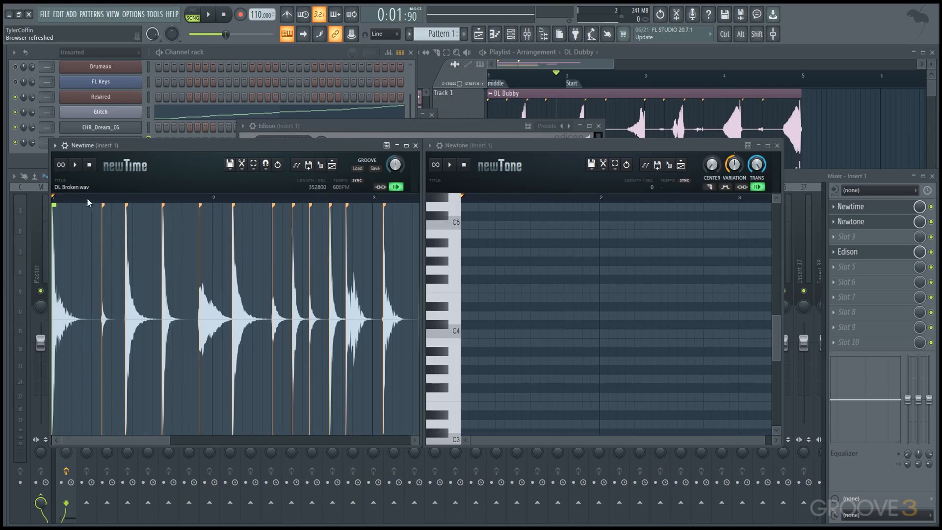
pyautogui.click(74, 164)
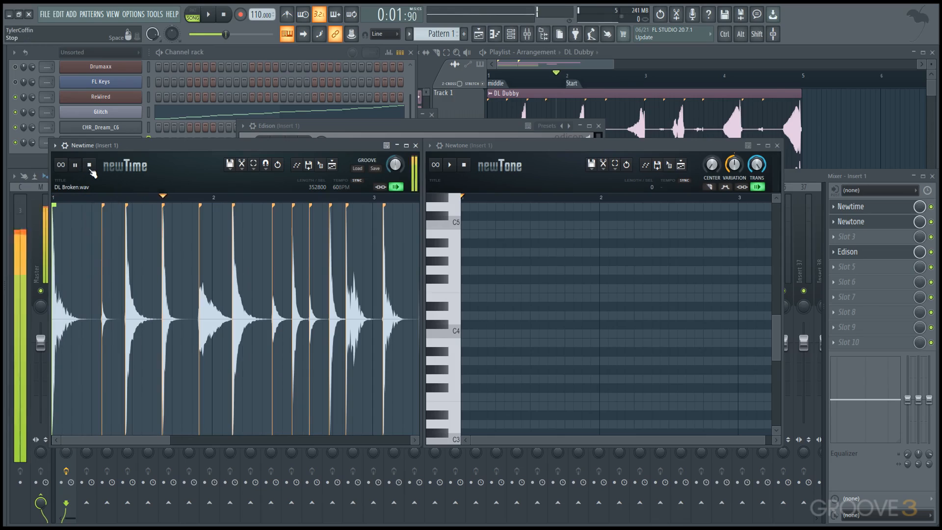
pyautogui.click(91, 170)
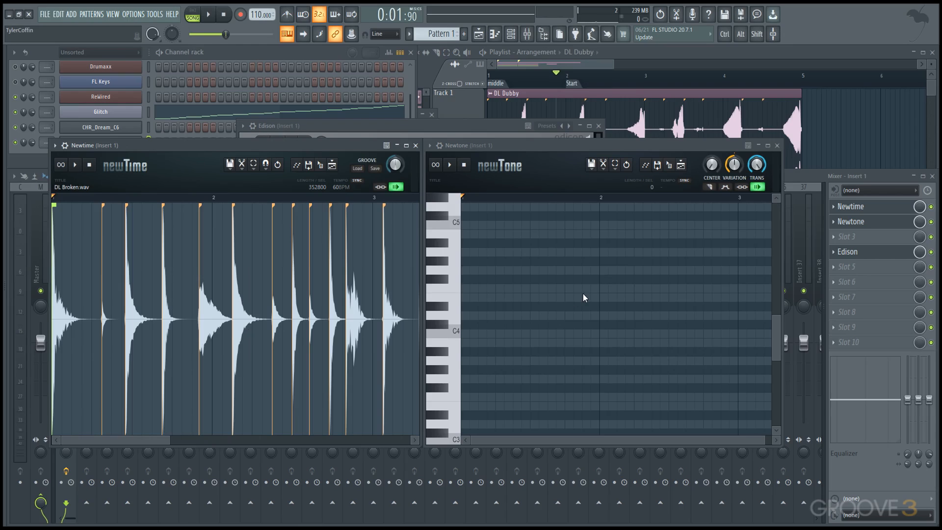
# Step: Load the Ahh C vocal sample from the Vocals pack into Newtone
pyautogui.hotkey('alt', 'F8')
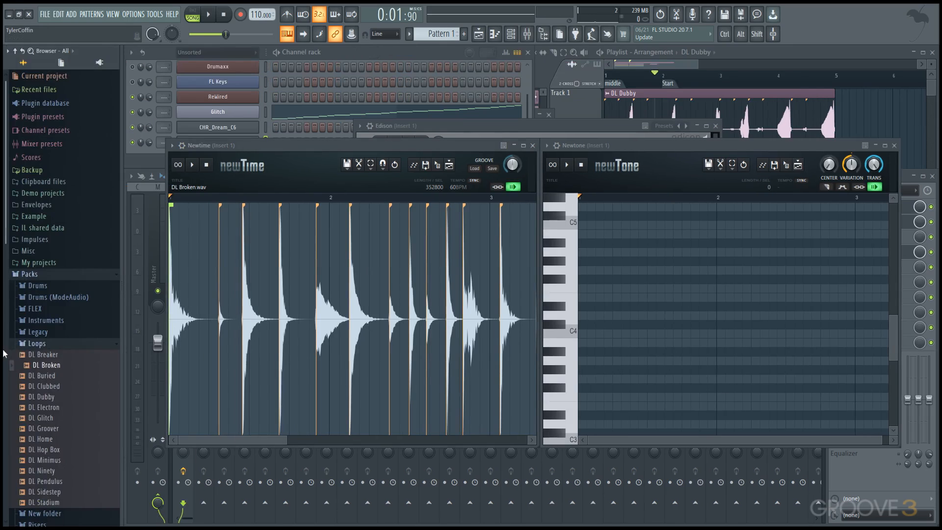
pyautogui.click(49, 343)
pyautogui.click(52, 401)
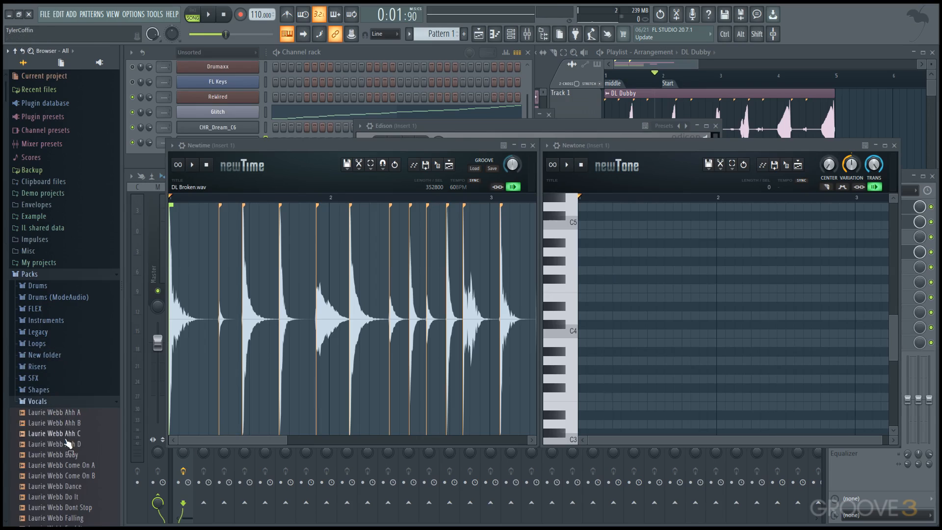
pyautogui.moveTo(71, 433); pyautogui.dragTo(569, 387)
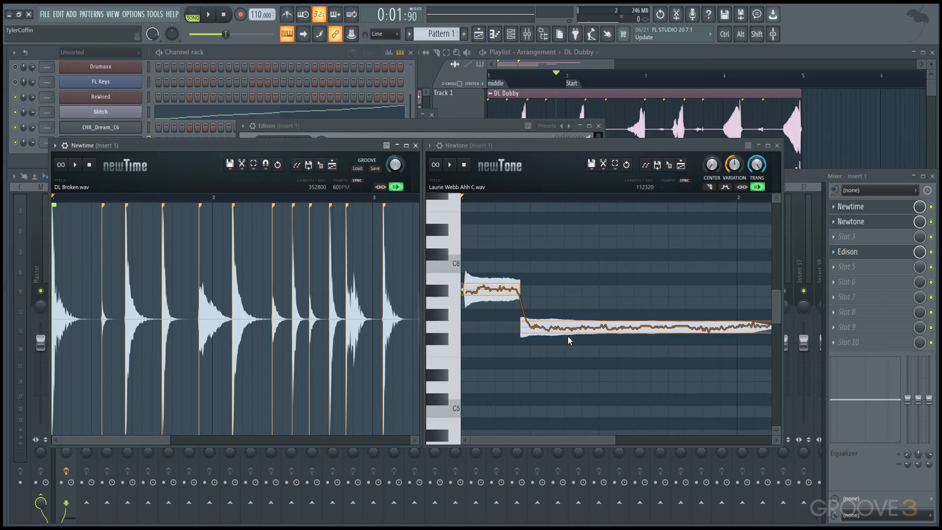
# Step: In Newtone, lower the long second vocal note by 3 semitones, from G5 to E5, and preview the result
pyautogui.click(563, 331)
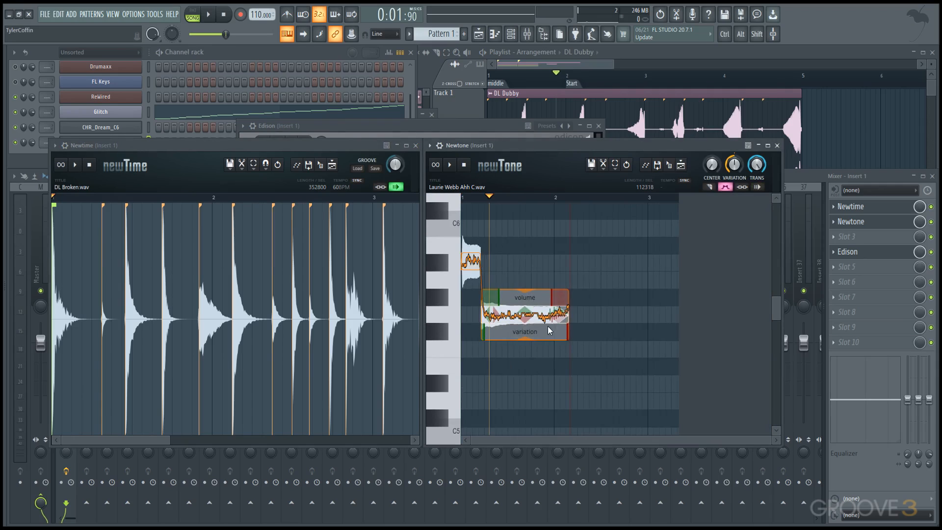
pyautogui.moveTo(531, 316); pyautogui.dragTo(524, 362)
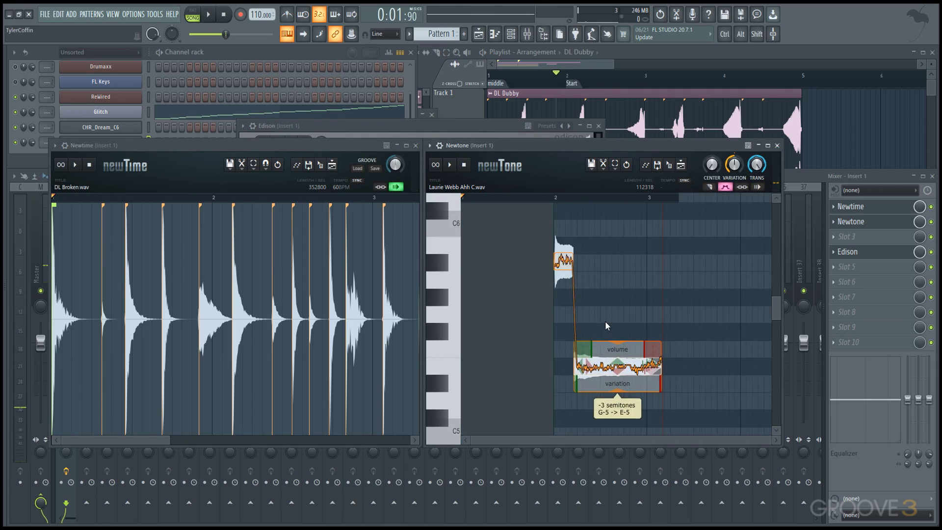
pyautogui.scroll(2, 605, 321)
pyautogui.moveTo(605, 320); pyautogui.dragTo(752, 324)
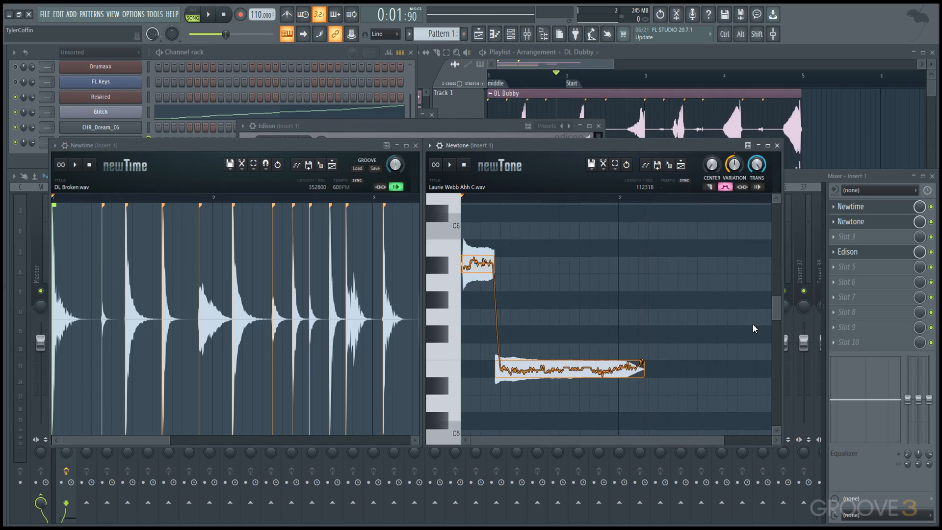
# Step: Show the browser and run a smart search for "fat" in the Packs folder
pyautogui.moveTo(3, 362)
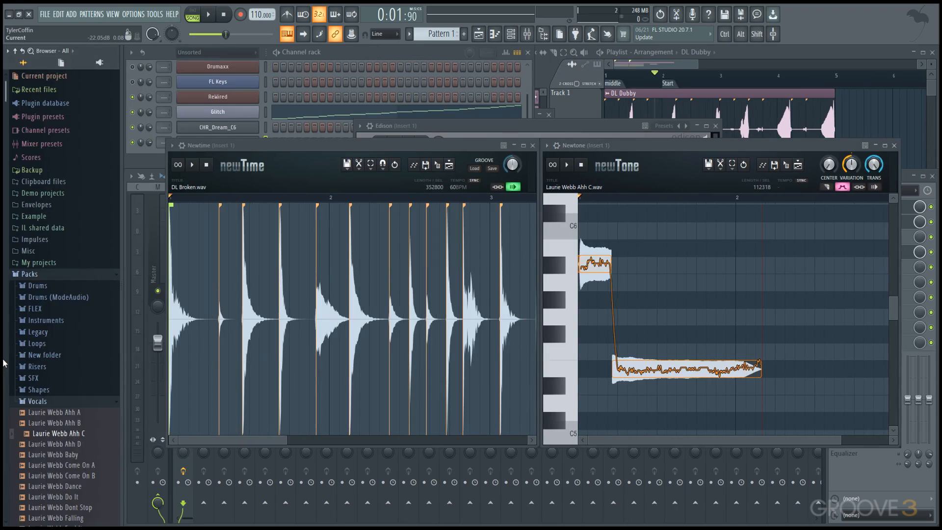
pyautogui.keyDown('shift'); pyautogui.click(63, 276); pyautogui.keyUp('shift')
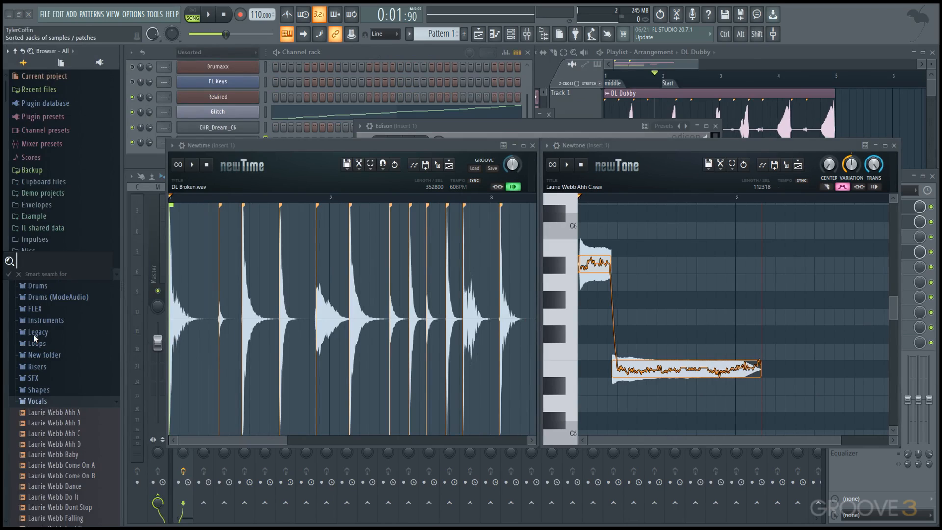
pyautogui.write('fal')
pyautogui.press('Return')
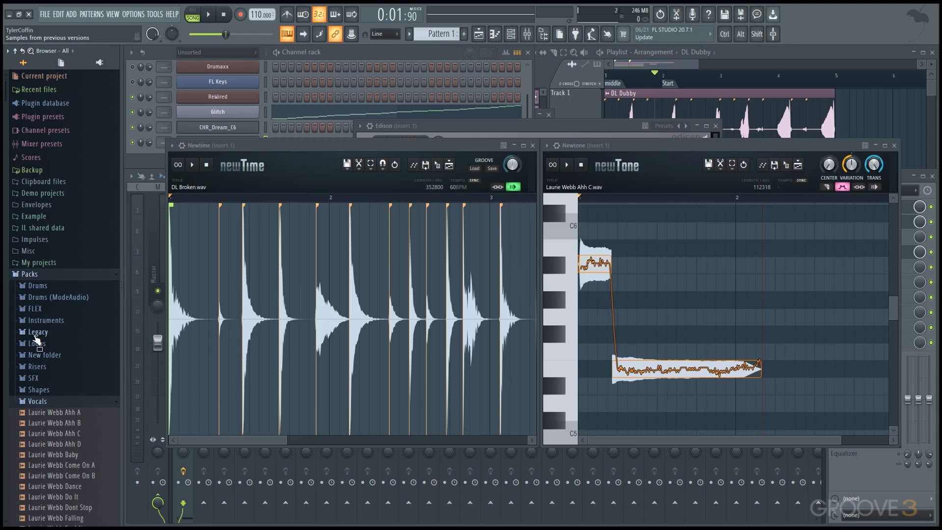
pyautogui.keyDown('shift'); pyautogui.click(35, 335); pyautogui.keyUp('shift')
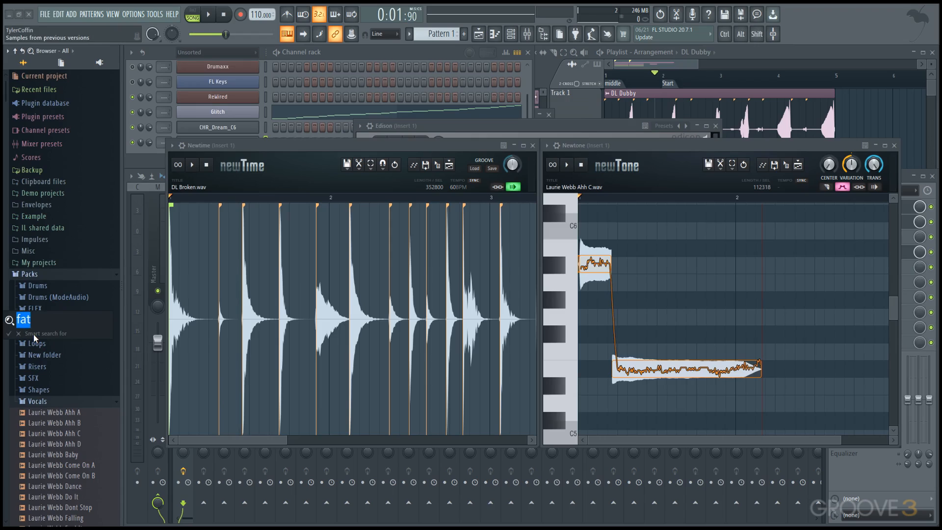
pyautogui.press('Return')
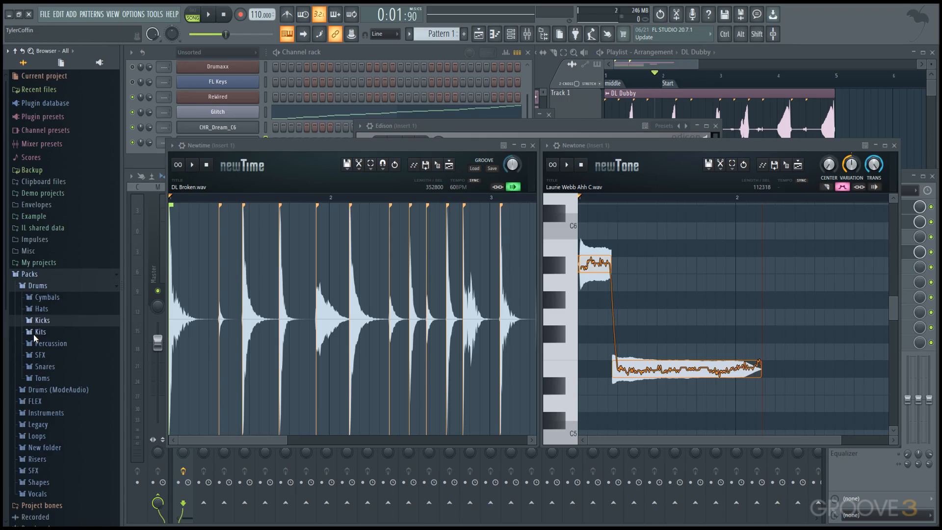
# Step: Expand the Kicks folder of the Drums pack and step through its samples to 909 Kick
pyautogui.press('Right')
pyautogui.press('Down')
pyautogui.press('Down')
pyautogui.press('Down')
pyautogui.press('Down')
pyautogui.press('Up')
pyautogui.press('Up')
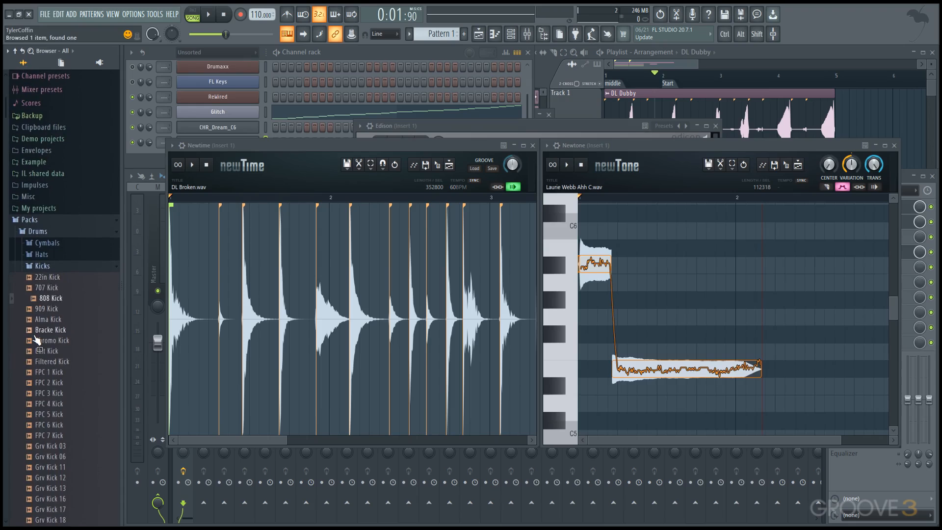
pyautogui.press('Down')
pyautogui.press('Down')
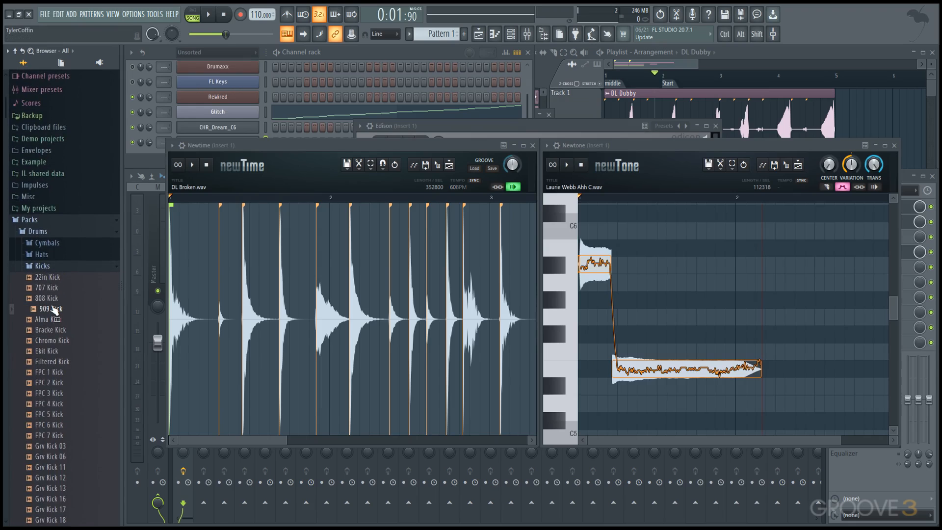
# Step: Collapse the Kicks folder and expand the Kits folder of the Drums pack
pyautogui.click(55, 224)
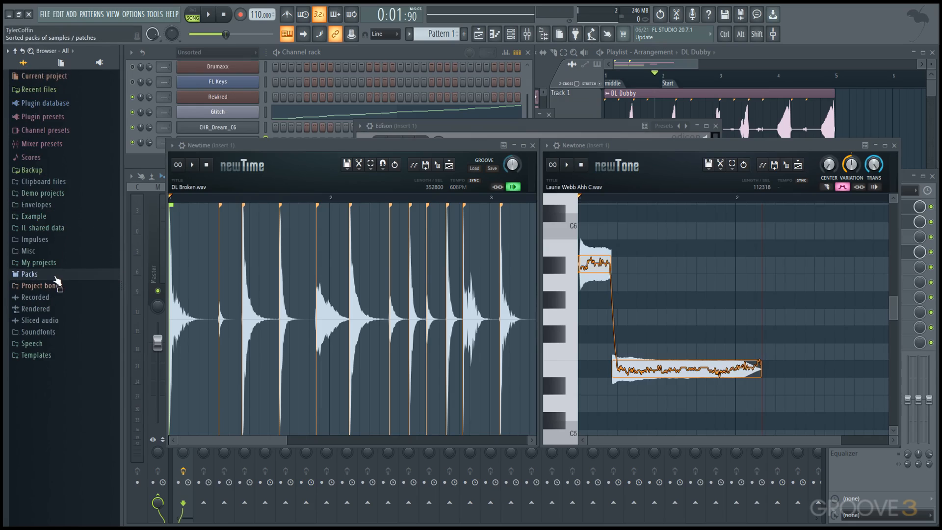
pyautogui.click(56, 280)
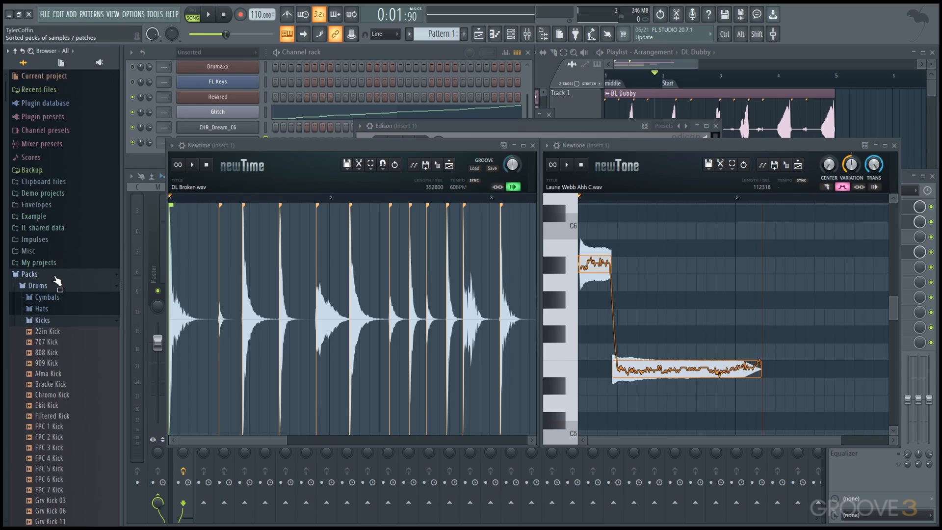
pyautogui.click(72, 321)
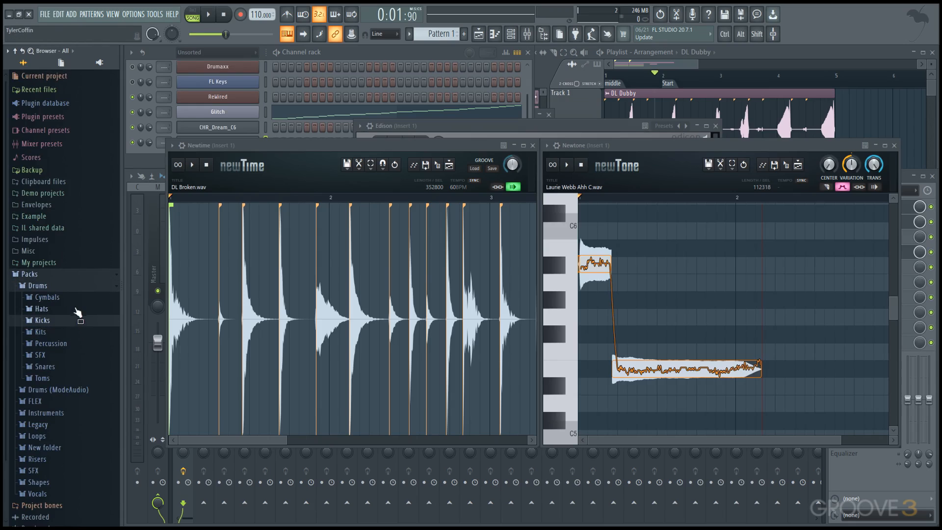
pyautogui.click(65, 331)
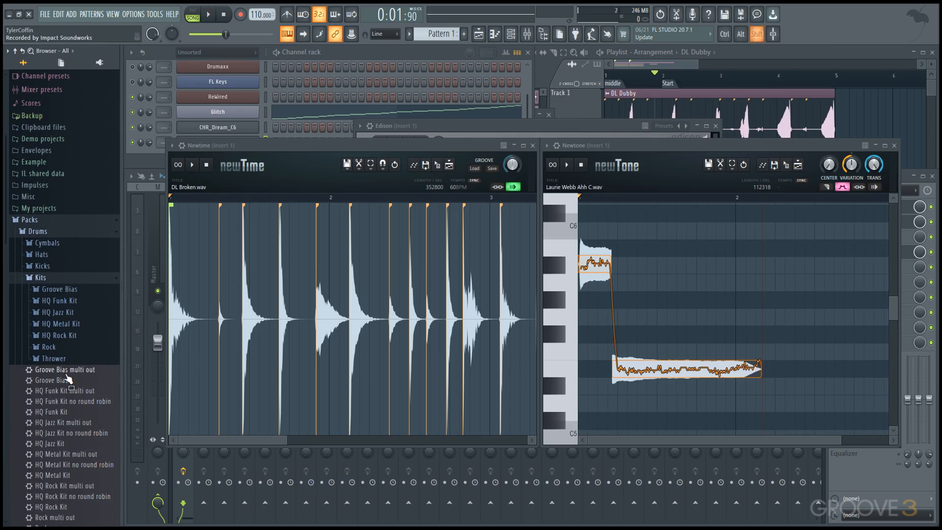
# Step: Search the Kits folder for "kick", and collapse the folder structure and hide the browser
pyautogui.write('kick')
pyautogui.press('Return')
pyautogui.scroll(-5, 66, 373)
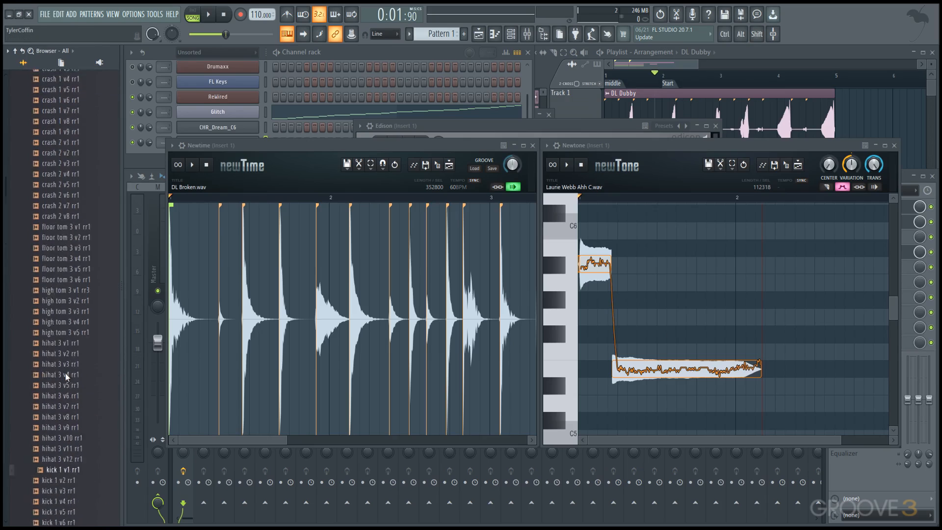
pyautogui.click(69, 335)
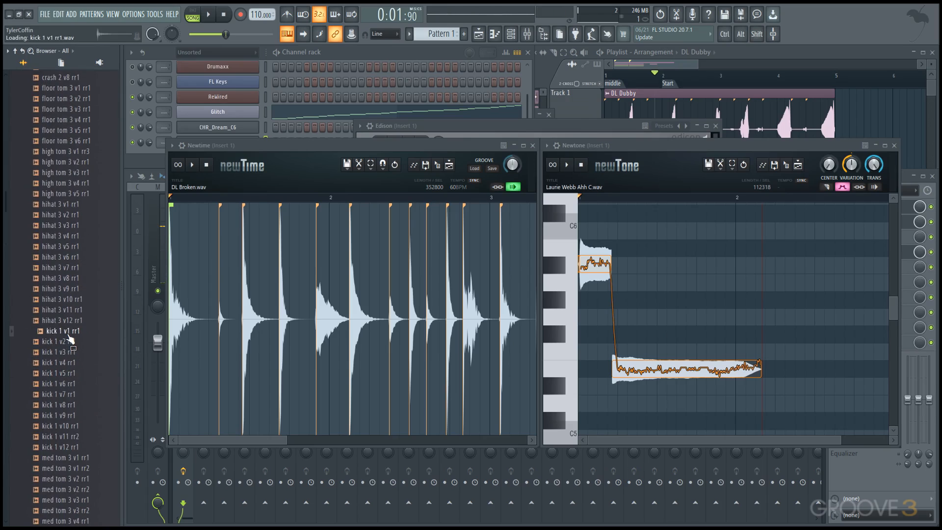
pyautogui.click(16, 51)
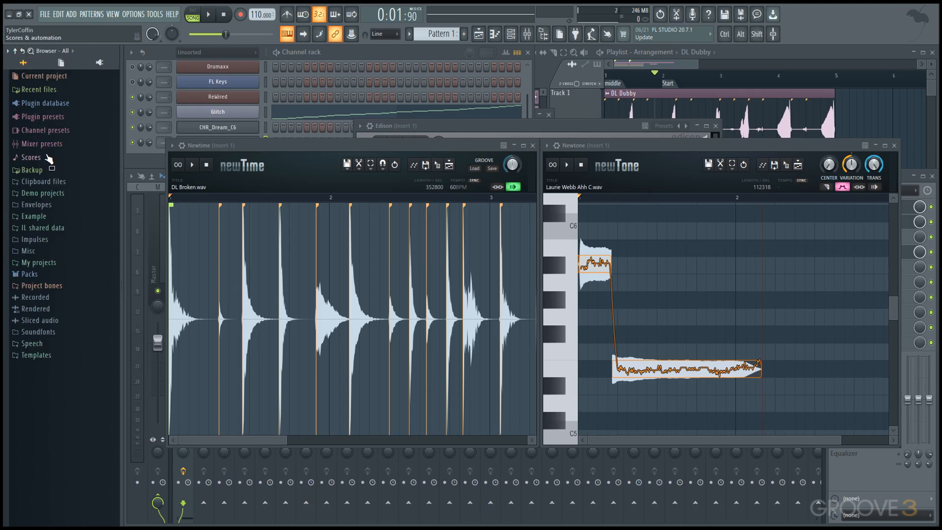
pyautogui.hotkey('alt', 'F8')
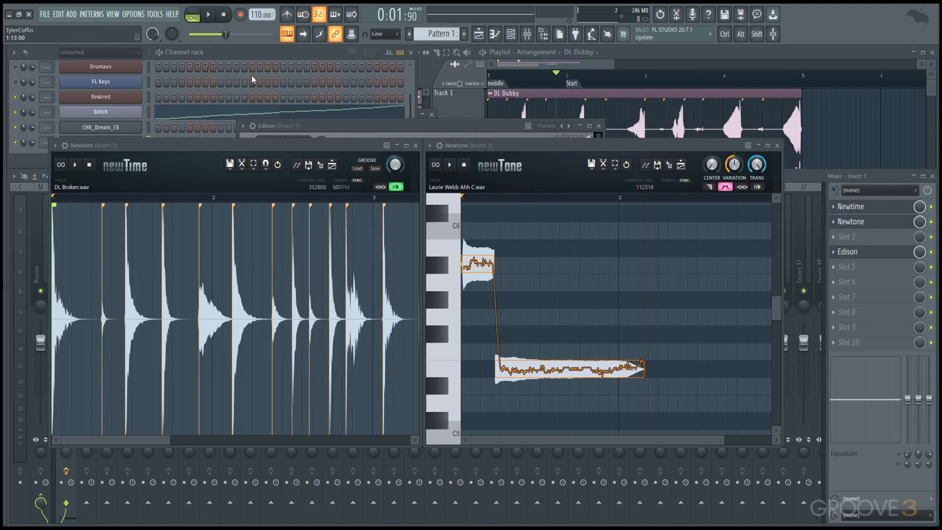
# Step: Lower the FL Keys channel volume and examine the options for the last tweaked parameter
pyautogui.click(263, 57)
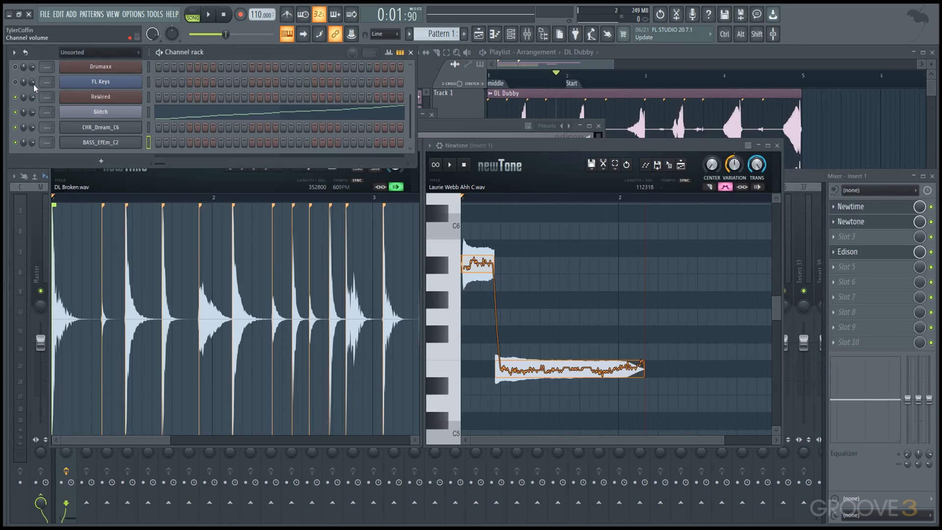
pyautogui.moveTo(32, 82); pyautogui.dragTo(32, 99)
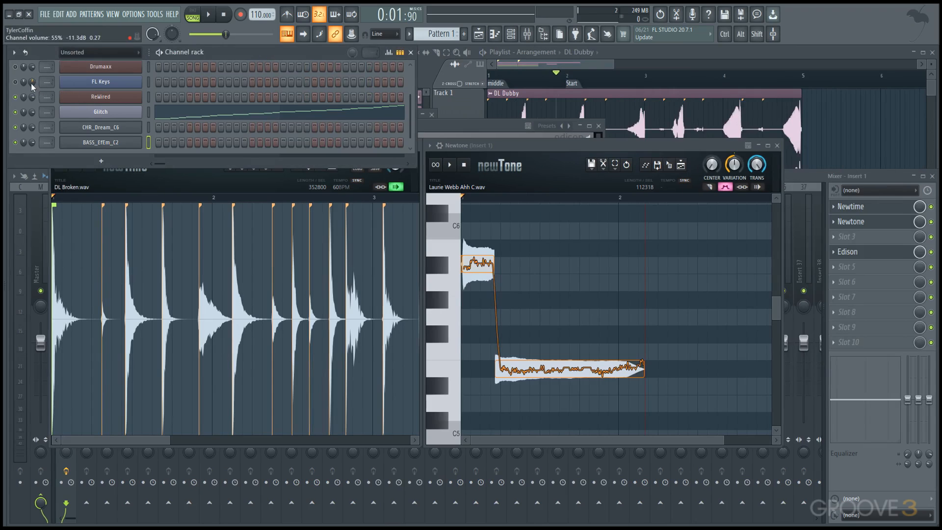
pyautogui.click(155, 14)
pyautogui.moveTo(193, 137)
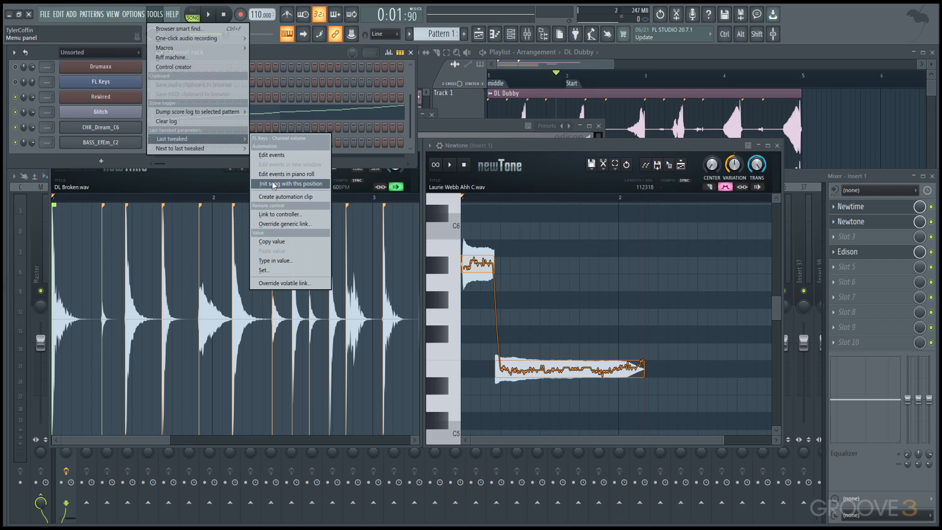
pyautogui.click(302, 55)
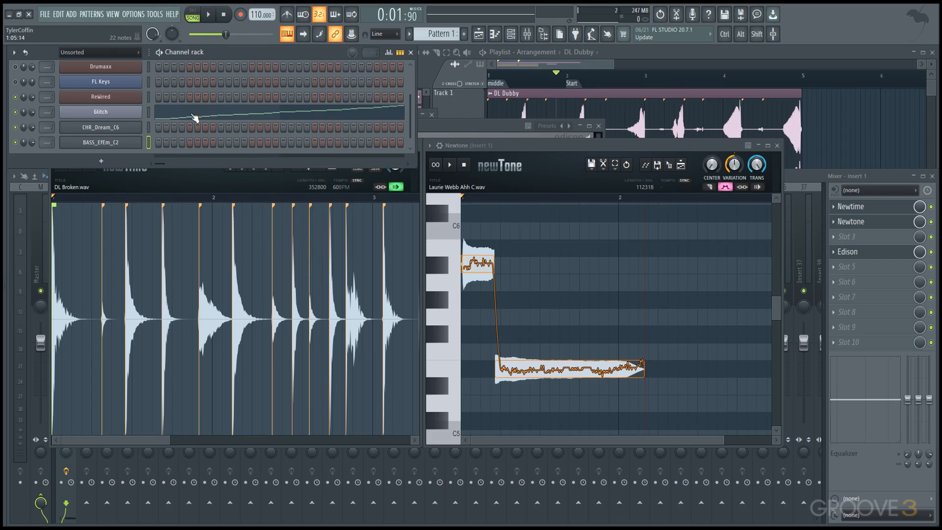
# Step: Lower the Glitch channel volume to about 72 and open the last tweaked parameter options
pyautogui.rightClick(33, 116)
pyautogui.click(33, 114)
pyautogui.moveTo(34, 113); pyautogui.dragTo(34, 117)
pyautogui.click(152, 14)
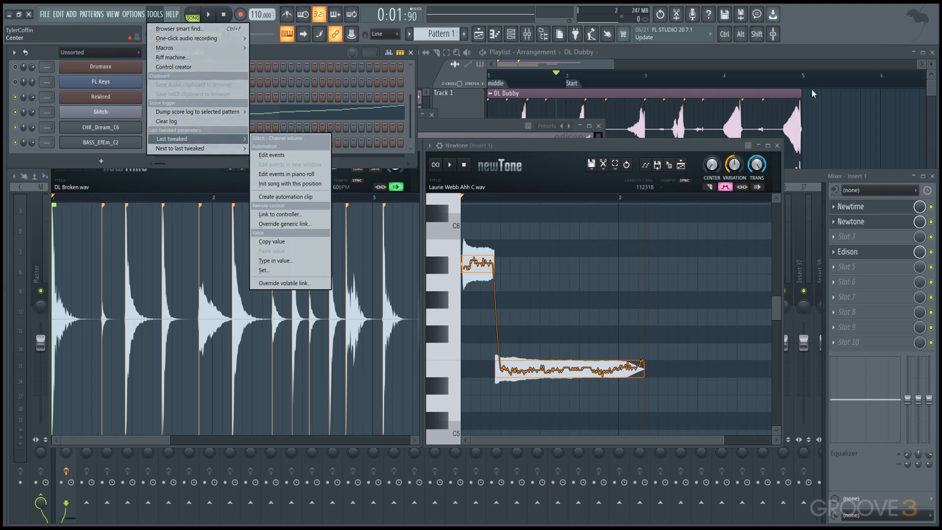
# Step: Close the parameter options and lower the Glitch channel volume with the Quick tweak knob
pyautogui.click(800, 36)
pyautogui.click(774, 35)
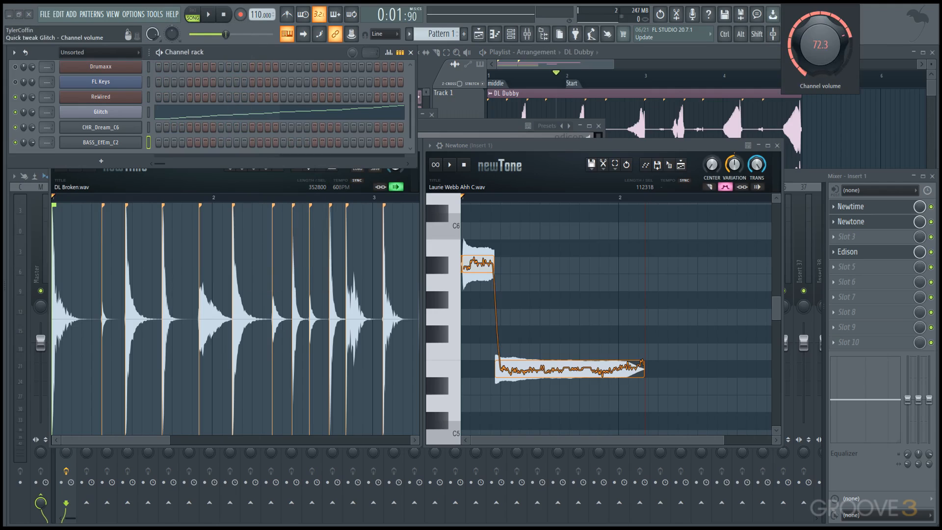
pyautogui.moveTo(820, 45); pyautogui.dragTo(820, 58)
# Step: Bring the Playlist forward and examine the picker's sorting options for audio clips and for patterns
pyautogui.click(734, 51)
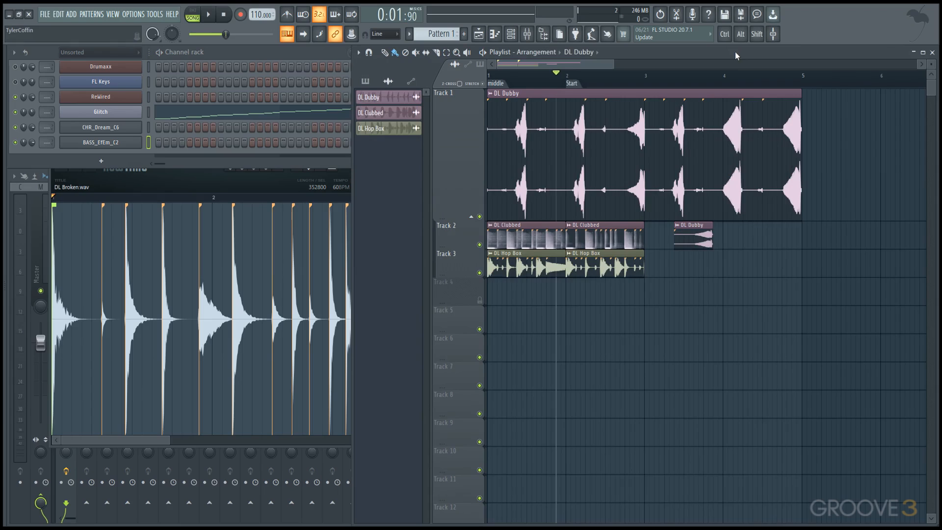
pyautogui.click(388, 81)
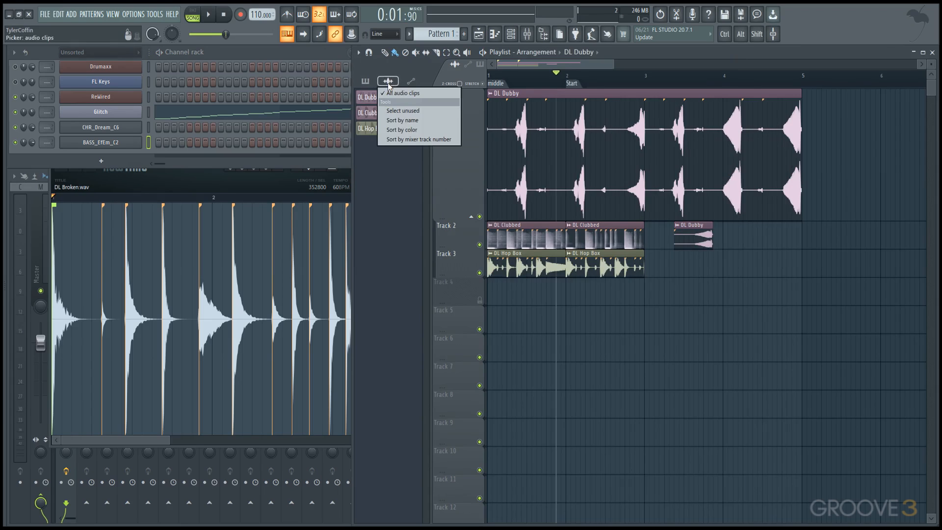
pyautogui.click(375, 83)
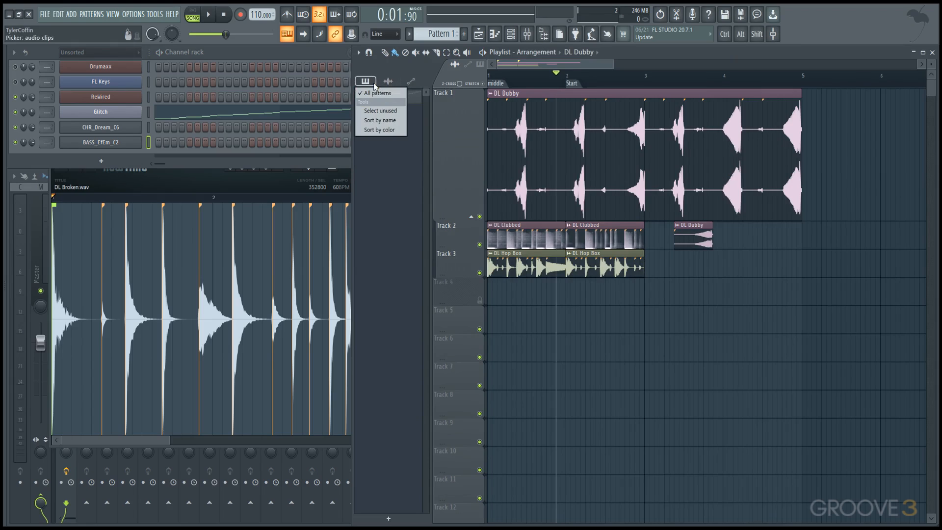
pyautogui.click(374, 92)
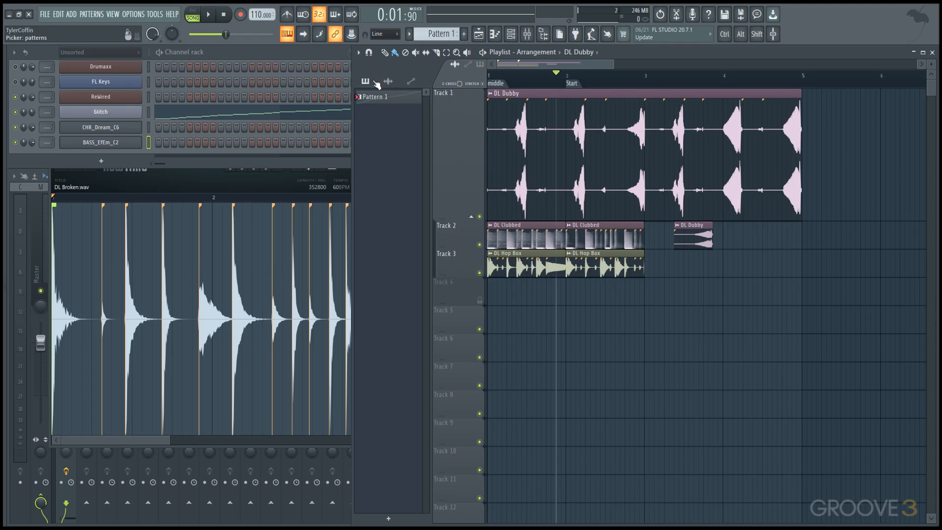
# Step: Create two new patterns named asdf and asdfg
pyautogui.click(464, 34)
pyautogui.write('asdf')
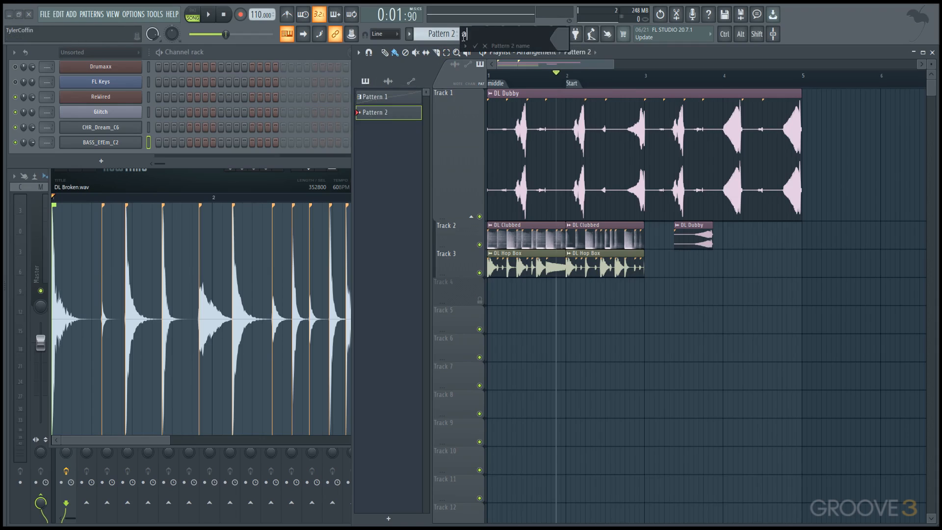
pyautogui.press('Return')
pyautogui.click(464, 34)
pyautogui.write('asdfg')
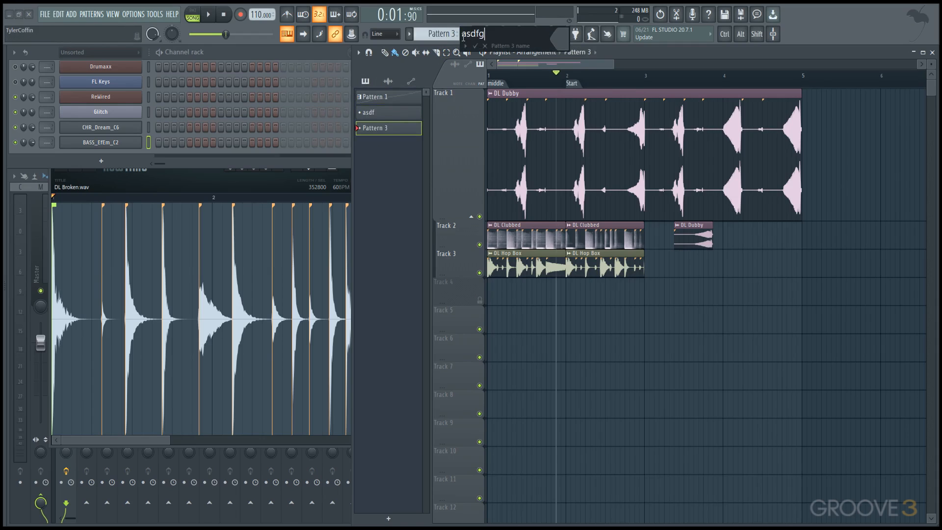
pyautogui.press('Return')
# Step: Select Pattern 1 in the picker and check the pattern selector's options
pyautogui.rightClick(373, 97)
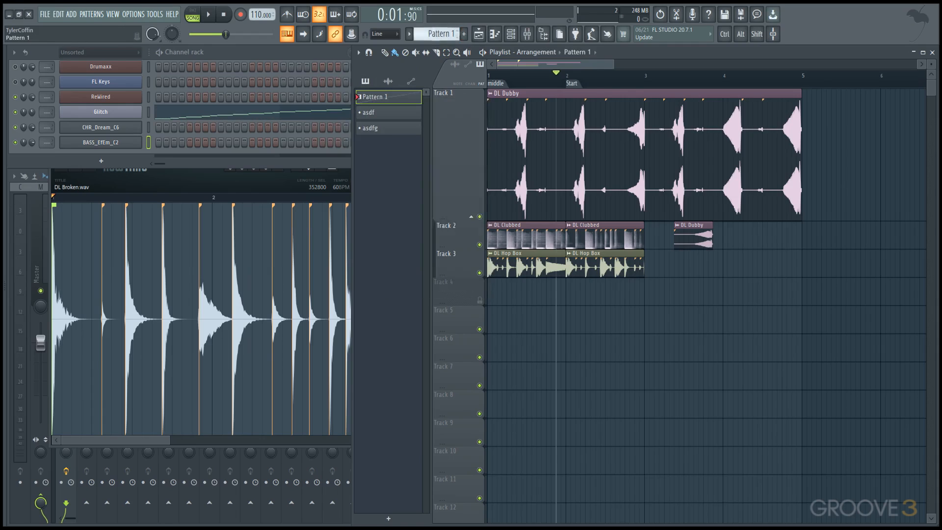
pyautogui.rightClick(436, 37)
pyautogui.click(394, 172)
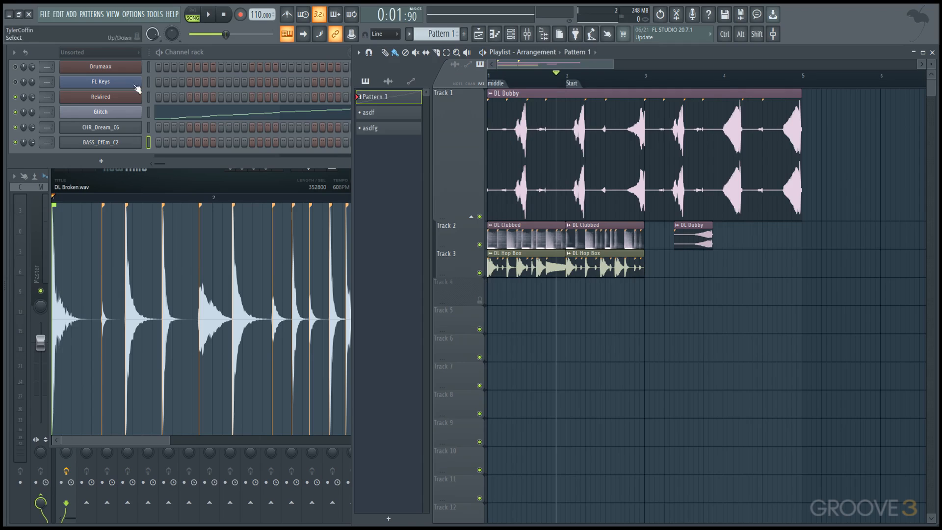
# Step: Sort the Channel rack's channels by color and enlarge the rack to show more channels
pyautogui.click(14, 53)
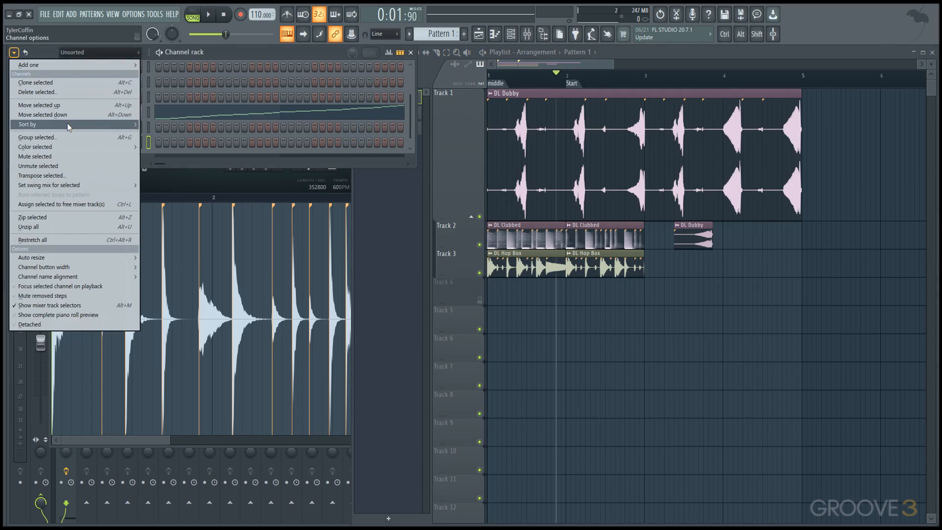
pyautogui.moveTo(68, 126)
pyautogui.click(157, 125)
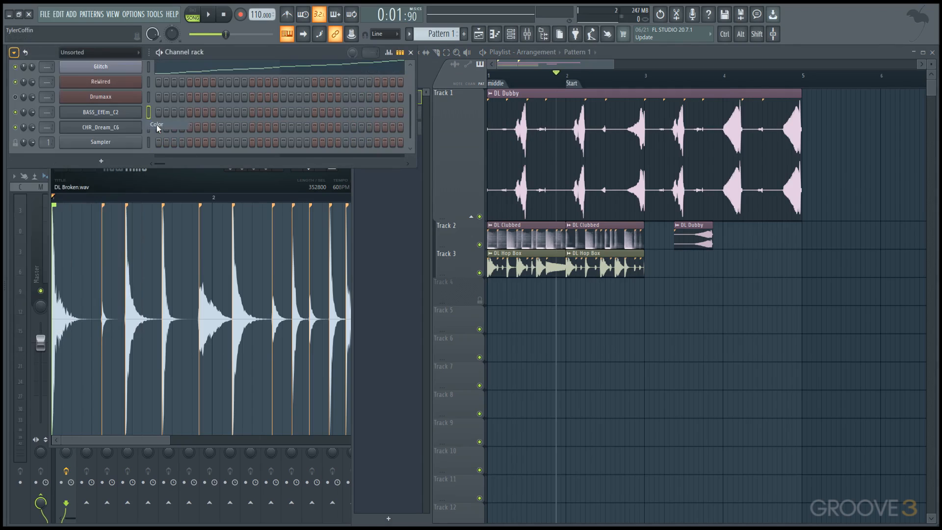
pyautogui.moveTo(196, 168); pyautogui.dragTo(180, 213)
# Step: Sort the Channel rack's channels by name
pyautogui.click(14, 52)
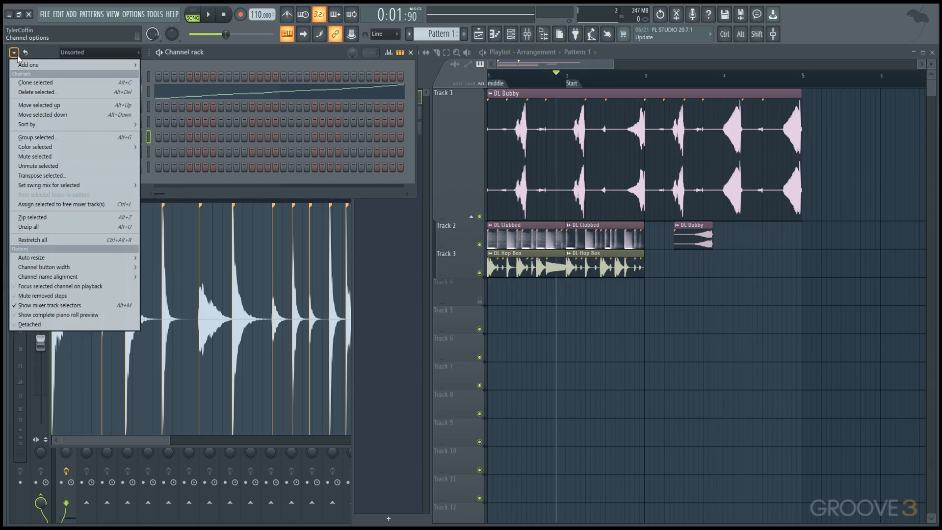
pyautogui.moveTo(74, 124)
pyautogui.click(166, 127)
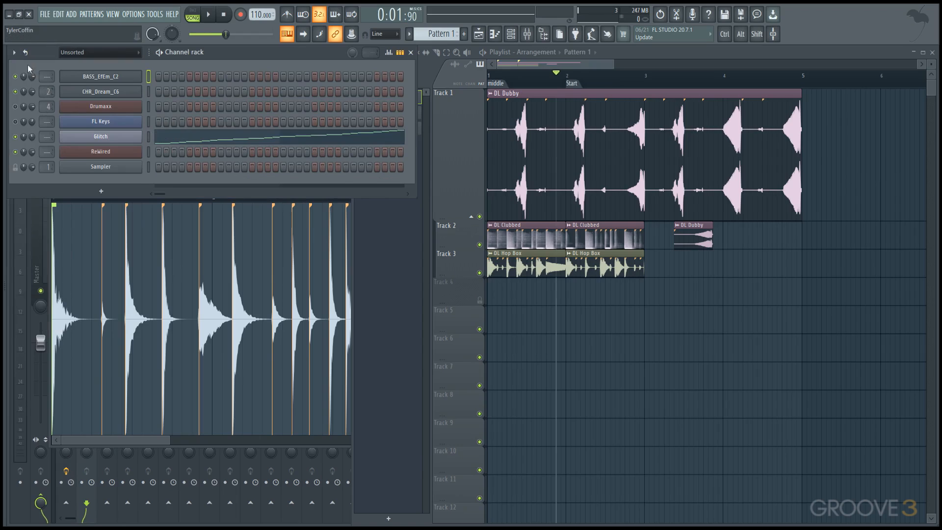
# Step: Sort the Channel rack's channels by track number
pyautogui.click(13, 52)
pyautogui.moveTo(43, 125)
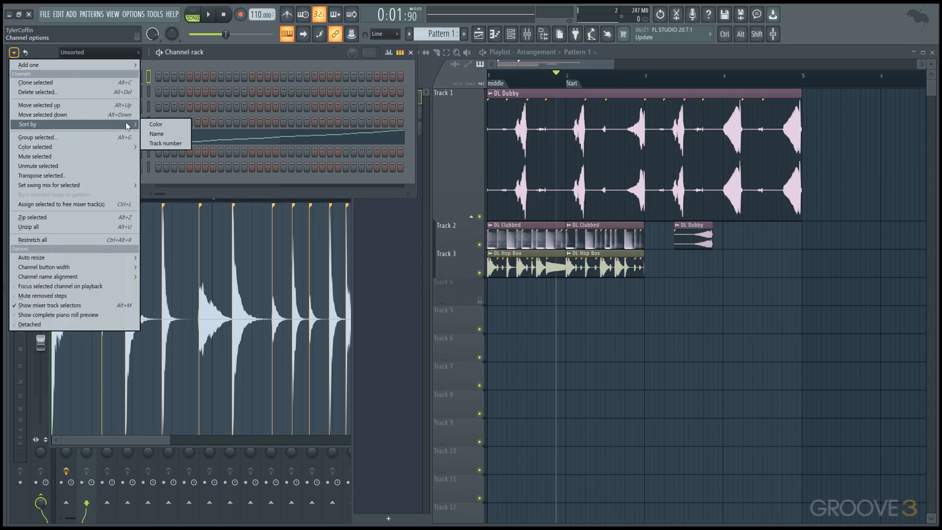
pyautogui.click(166, 144)
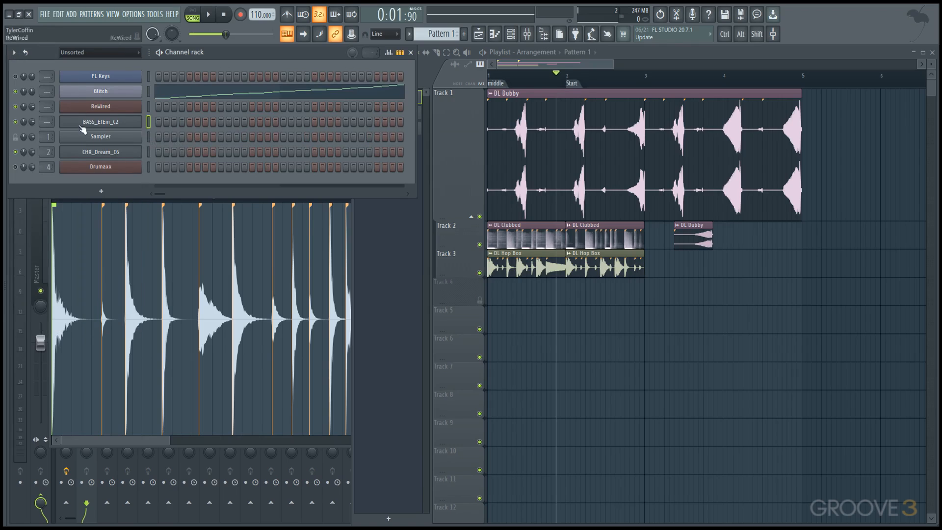
# Step: Create a new empty pattern and open the event editor for the FL Keys channel volume in it
pyautogui.click(513, 57)
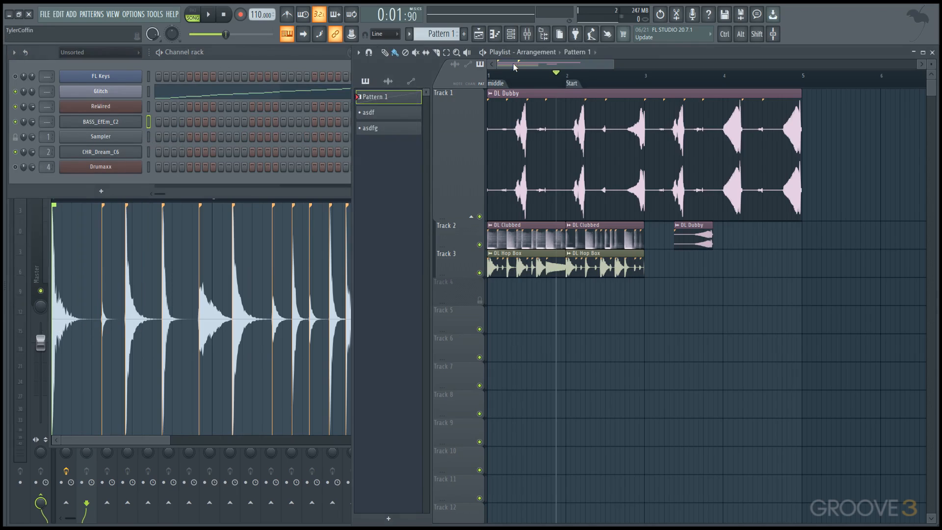
pyautogui.click(462, 37)
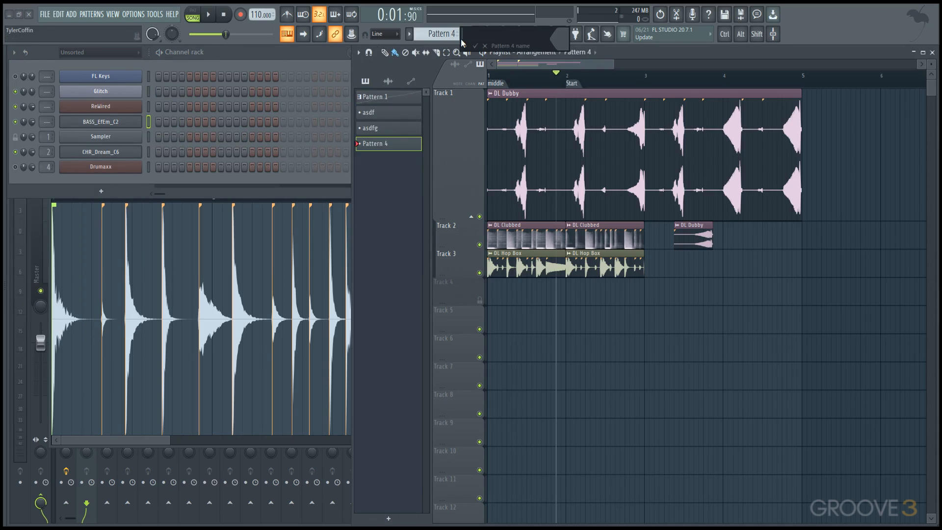
pyautogui.rightClick(32, 76)
pyautogui.click(45, 101)
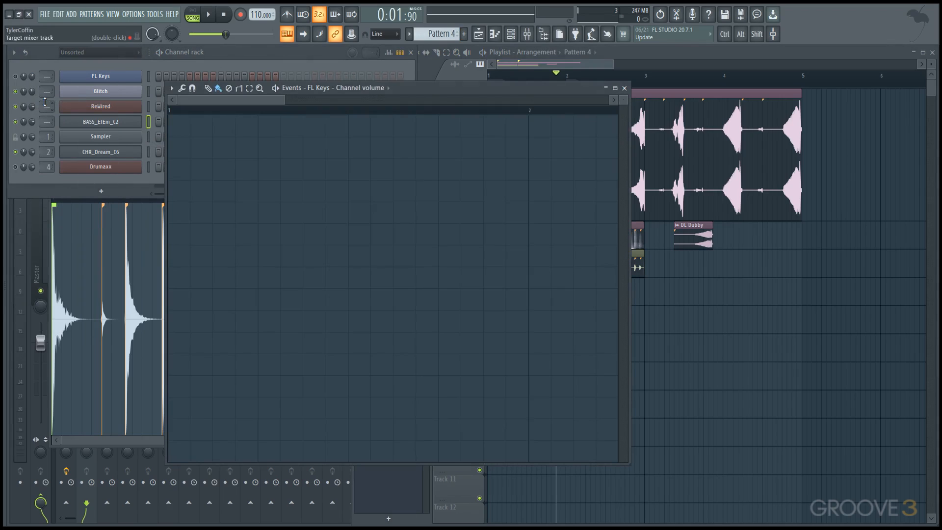
# Step: Fill the FL Keys channel volume events with a sine-shaped LFO of two cycles per bar and accept it
pyautogui.moveTo(420, 90); pyautogui.dragTo(466, 97)
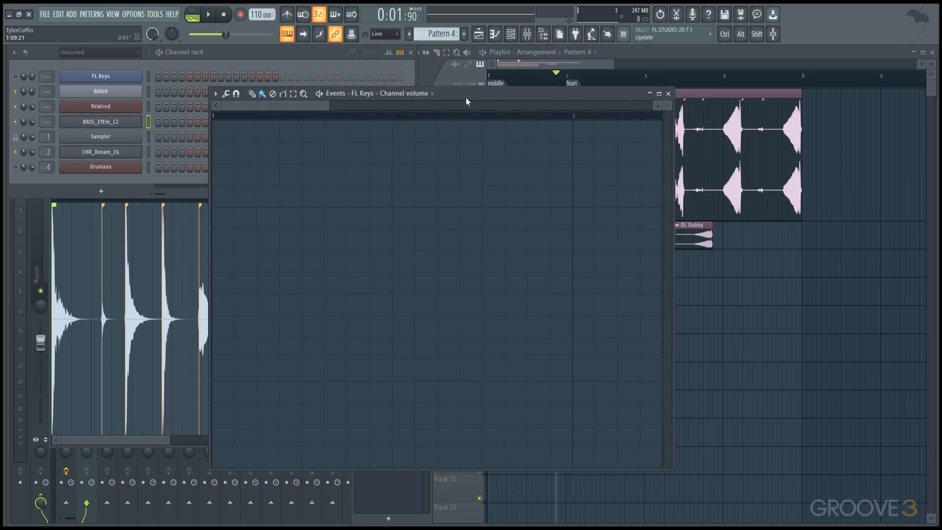
pyautogui.click(218, 95)
pyautogui.moveTo(236, 124)
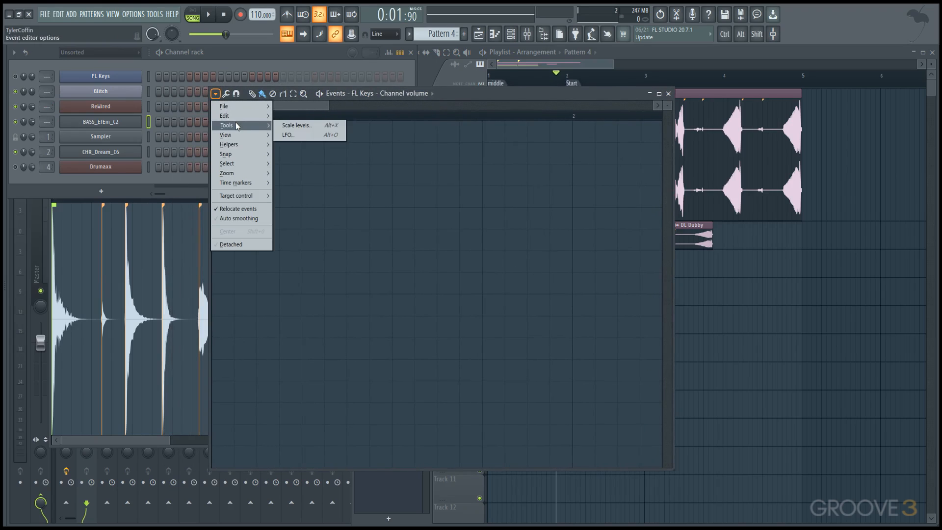
pyautogui.click(303, 135)
pyautogui.moveTo(454, 220); pyautogui.dragTo(450, 268)
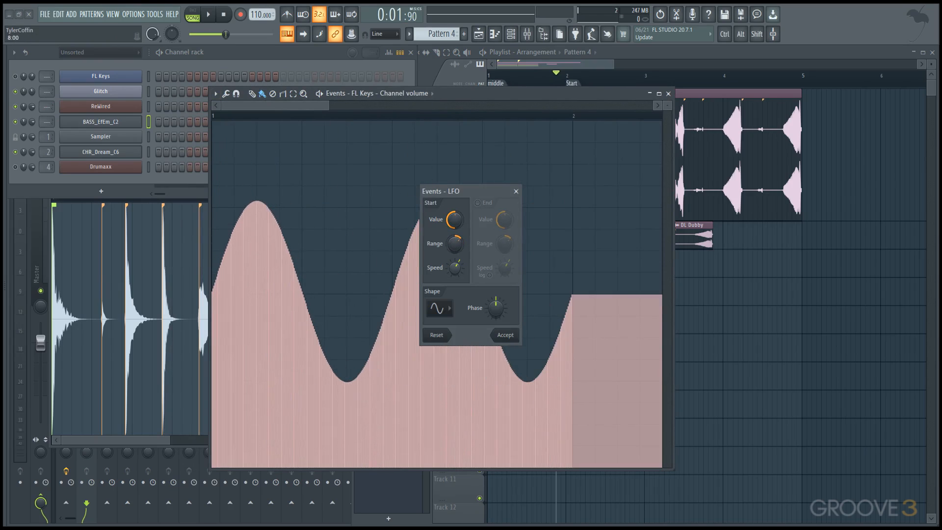
pyautogui.click(505, 334)
# Step: Move the event editor clear of the Playlist and place four consecutive Pattern 4 clips on Track 5, starting at bar 1
pyautogui.moveTo(601, 97); pyautogui.dragTo(383, 73)
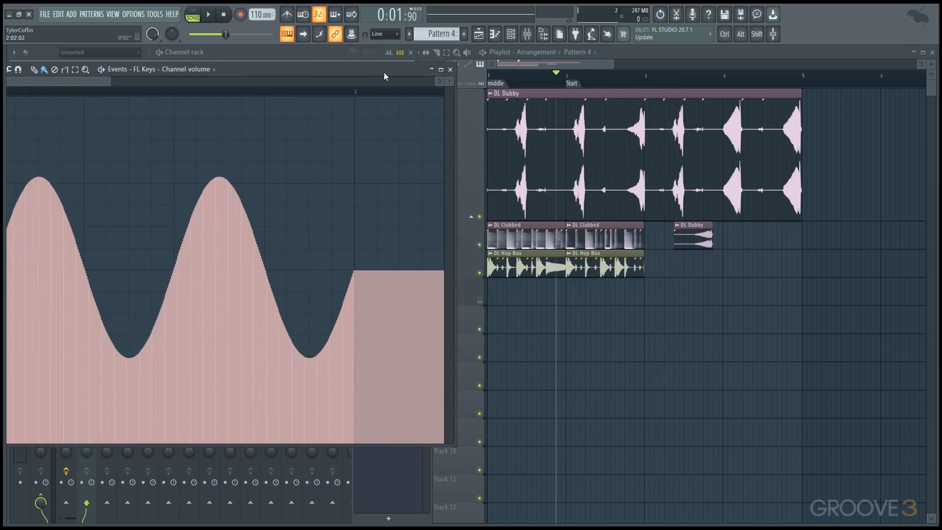
pyautogui.click(573, 319)
pyautogui.moveTo(597, 326)
pyautogui.mouseDown()
pyautogui.moveTo(513, 320)
pyautogui.moveTo(607, 331)
pyautogui.moveTo(735, 330)
pyautogui.moveTo(723, 368)
pyautogui.mouseUp()
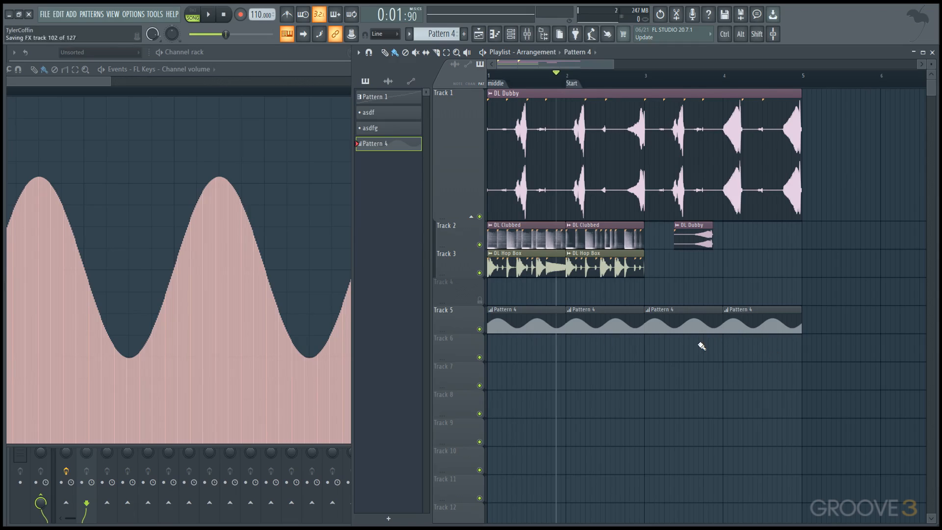
# Step: Create an automation clip for the Glitch channel's volume
pyautogui.press('F6')
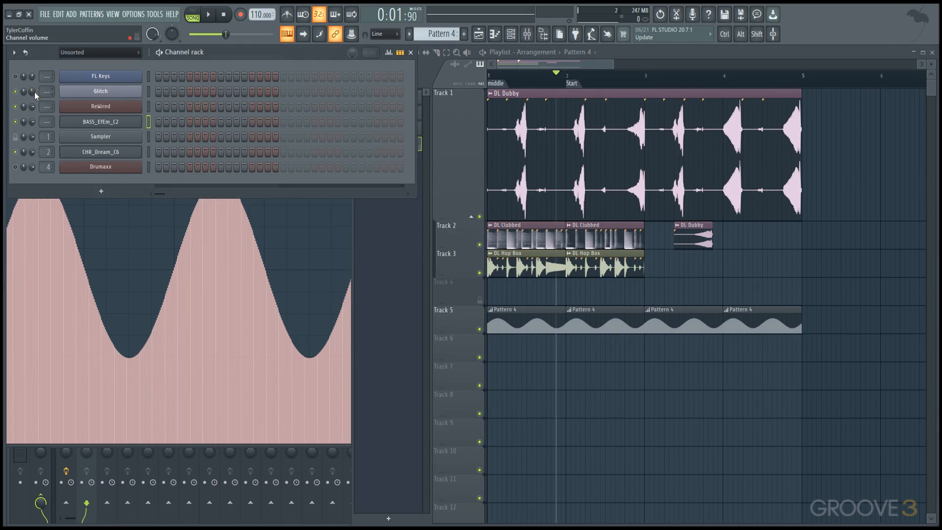
pyautogui.rightClick(32, 92)
pyautogui.click(60, 159)
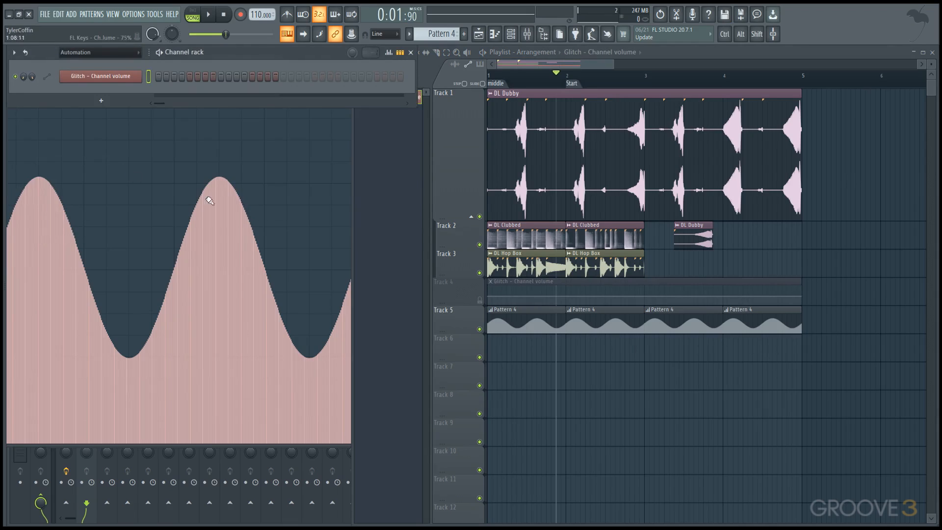
# Step: Enable the LFO in the Glitch volume automation clip's settings and raise its tension
pyautogui.click(77, 79)
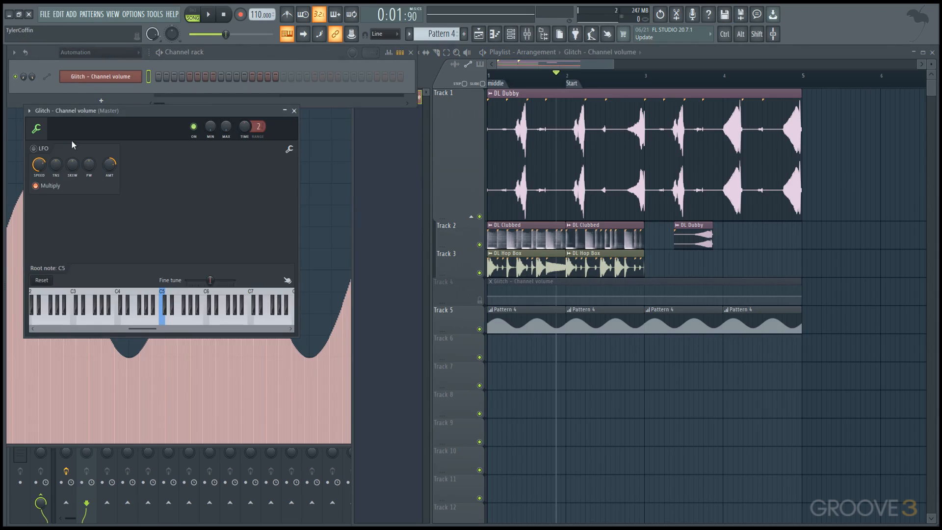
pyautogui.click(34, 149)
pyautogui.moveTo(70, 169); pyautogui.dragTo(43, 178)
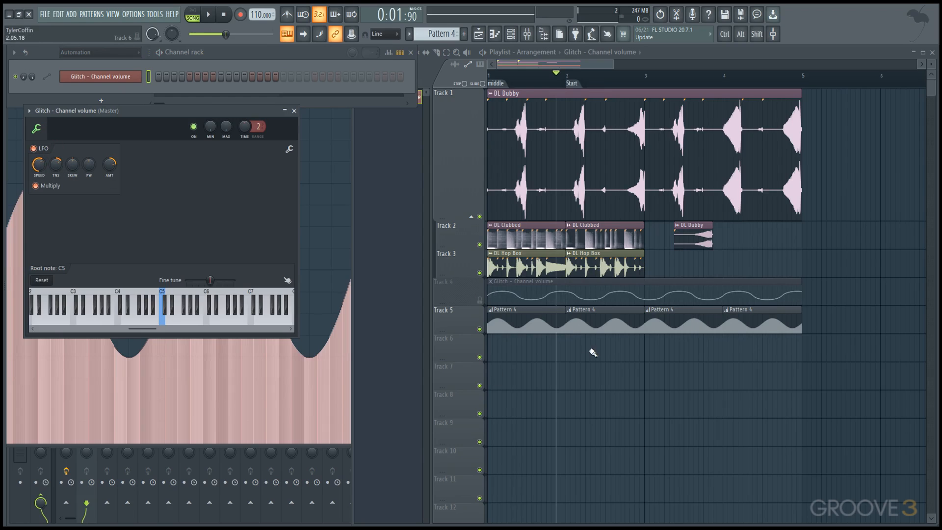
# Step: Close all the other open windows and set the Channel rack's display filter to All
pyautogui.press('F12')
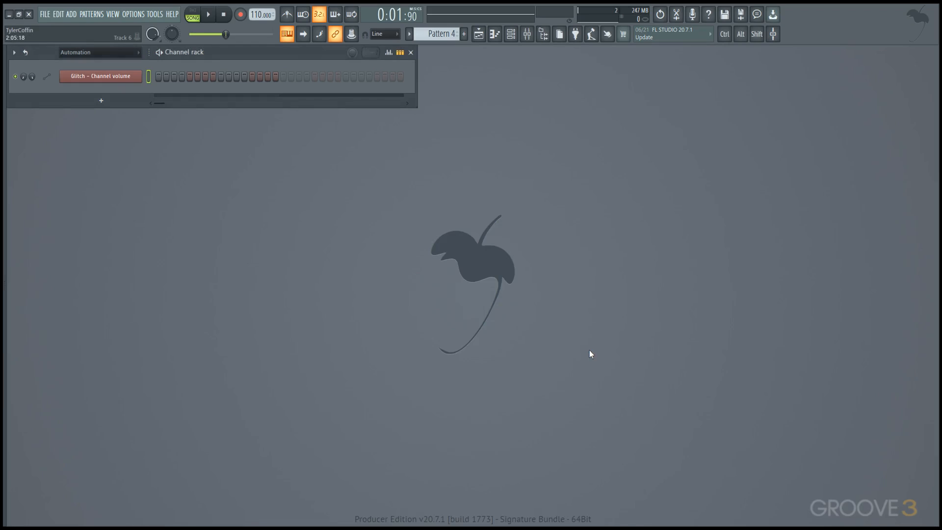
pyautogui.click(115, 53)
pyautogui.click(111, 63)
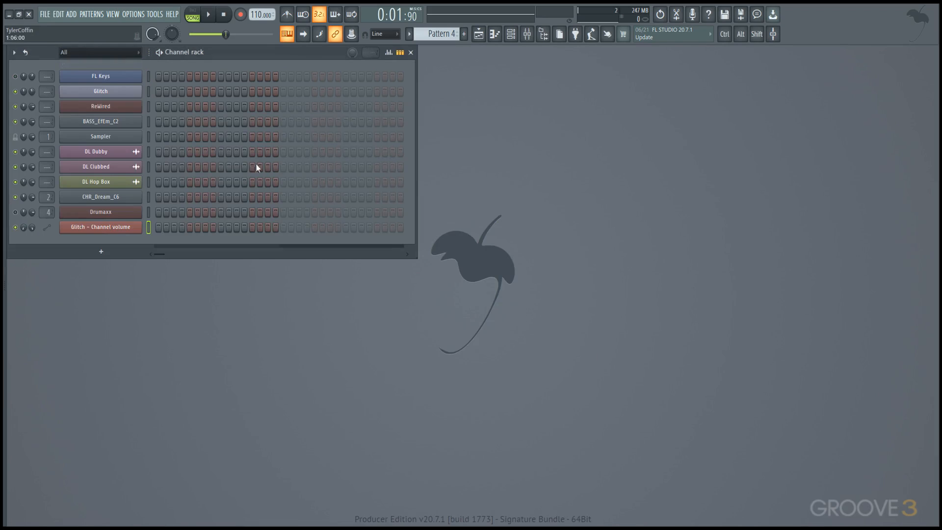
# Step: Open the ReWired plugin and place it below the Channel rack, and bring back the Playlist and Mixer
pyautogui.click(108, 106)
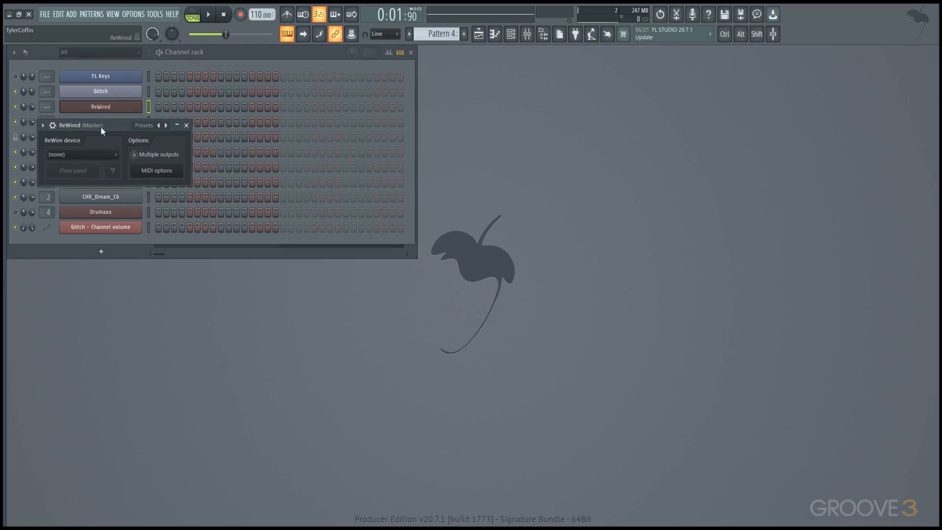
pyautogui.moveTo(97, 124); pyautogui.dragTo(231, 274)
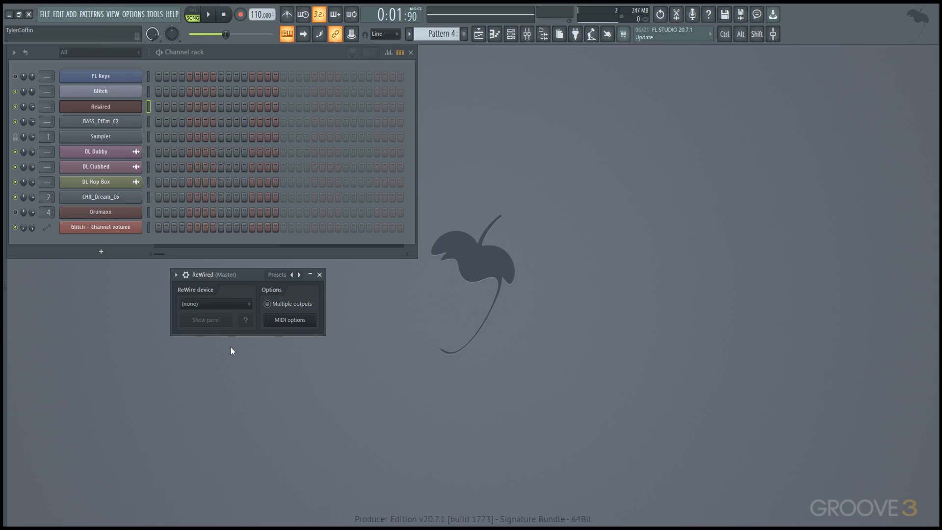
pyautogui.click(478, 34)
pyautogui.click(530, 34)
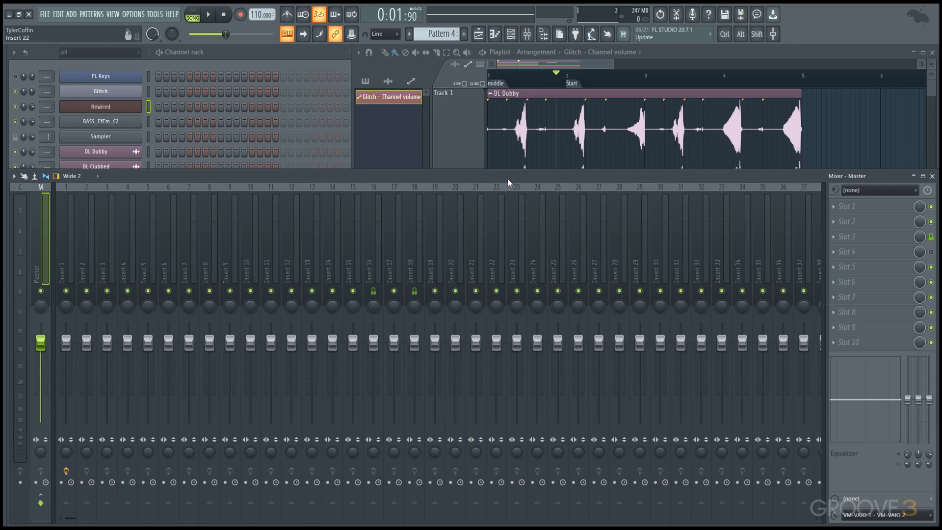
# Step: View the online manual pages for the Mixer and the Playlist, and close the browser again
pyautogui.press('F1')
pyautogui.scroll(-7, 477, 211)
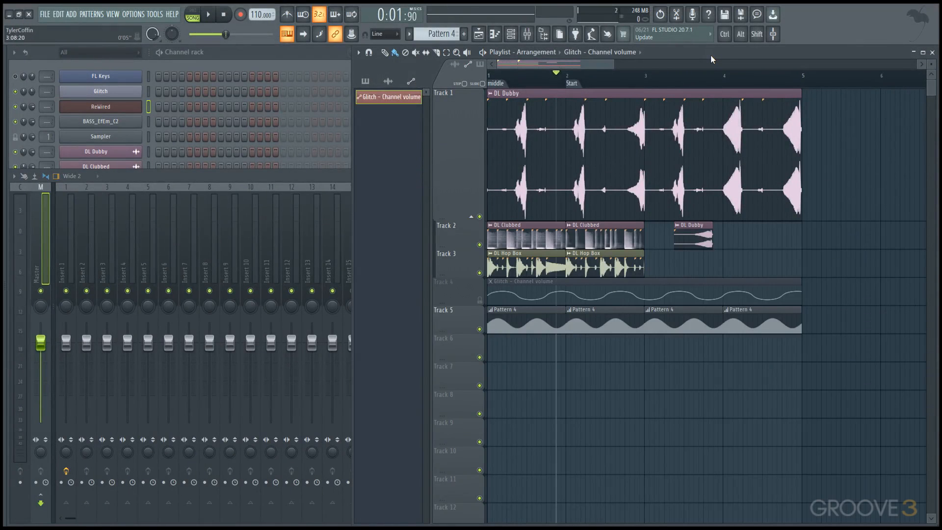
pyautogui.press('F1')
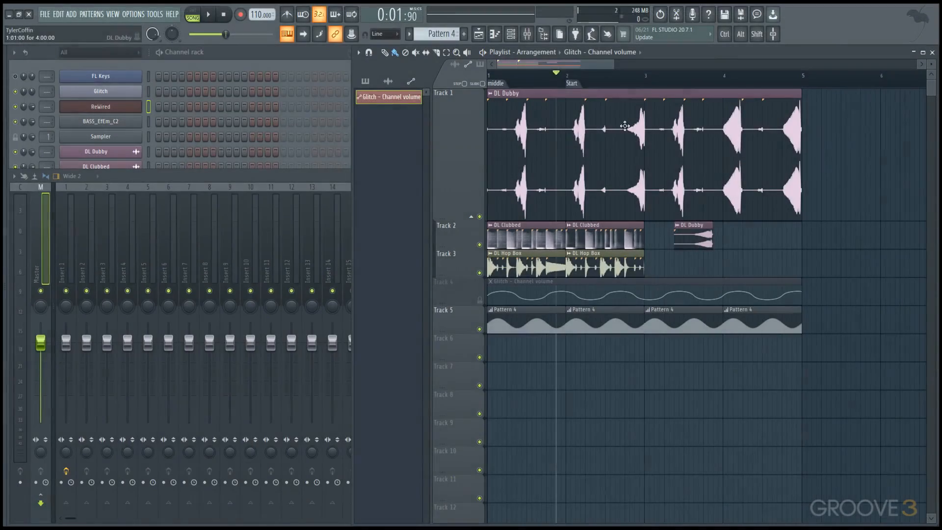
pyautogui.click(927, 11)
# Step: Open the DL Dubby channel's settings and look through the Sampler Channel page in the online manual
pyautogui.click(129, 125)
pyautogui.click(94, 152)
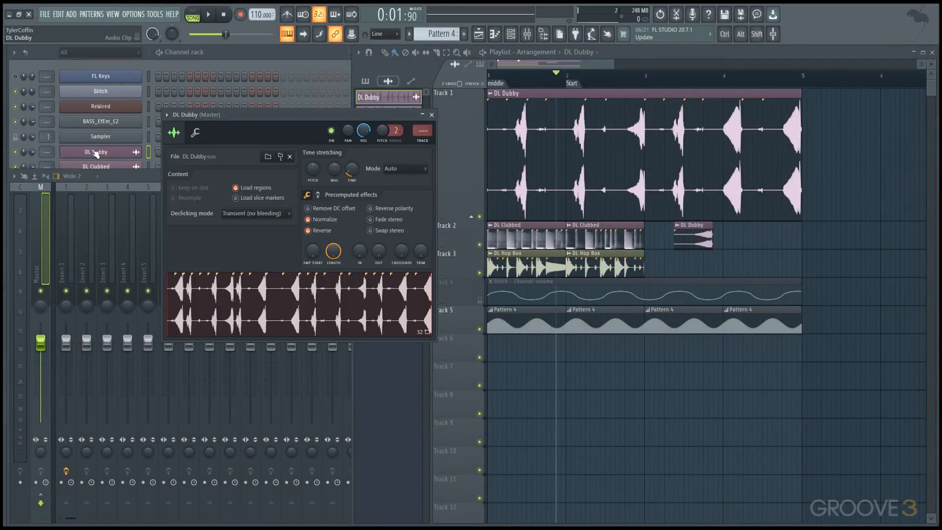
pyautogui.press('F1')
pyautogui.scroll(-7, 595, 225)
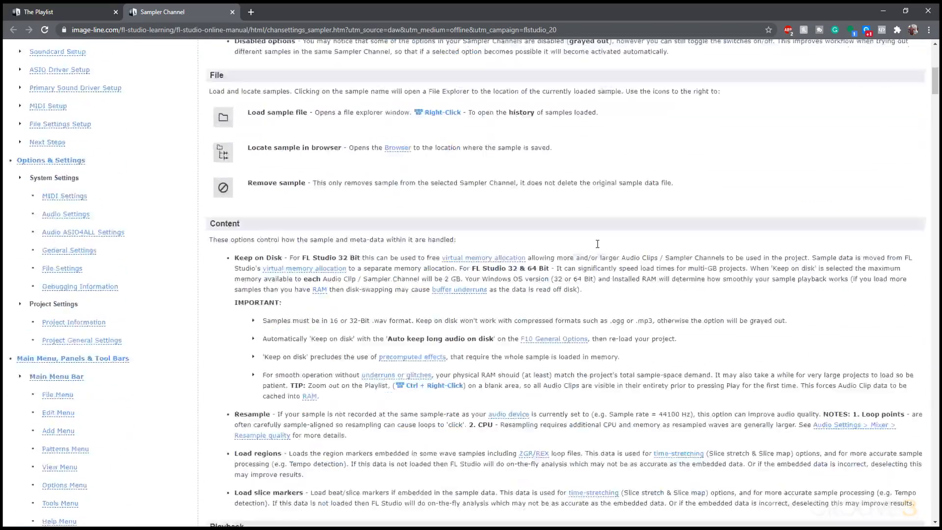
pyautogui.scroll(4, 602, 246)
pyautogui.click(927, 10)
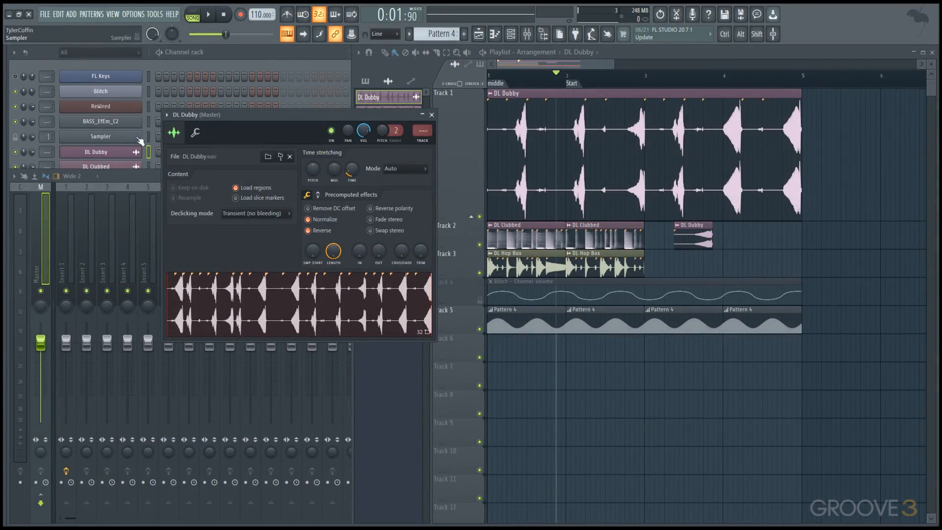
# Step: Open the FL Keys plugin and view its page in the online manual
pyautogui.click(129, 78)
pyautogui.press('F1')
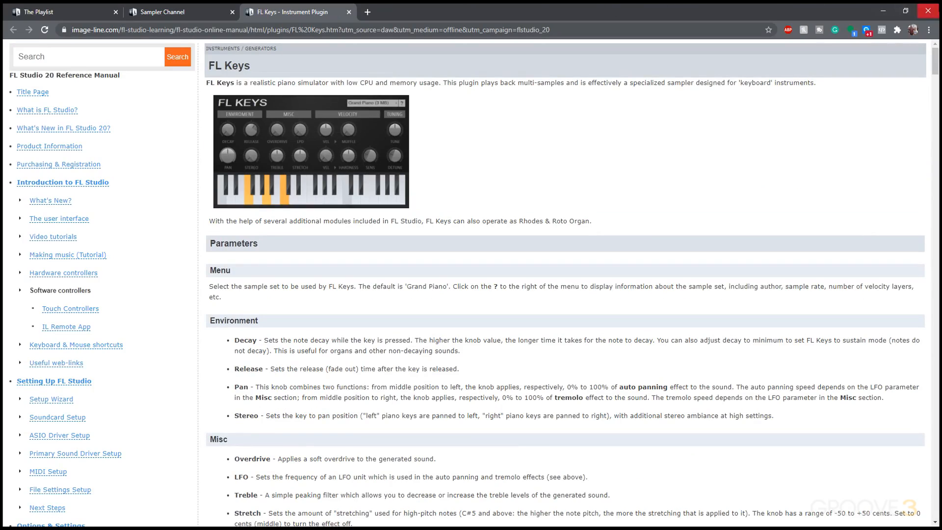
pyautogui.click(927, 11)
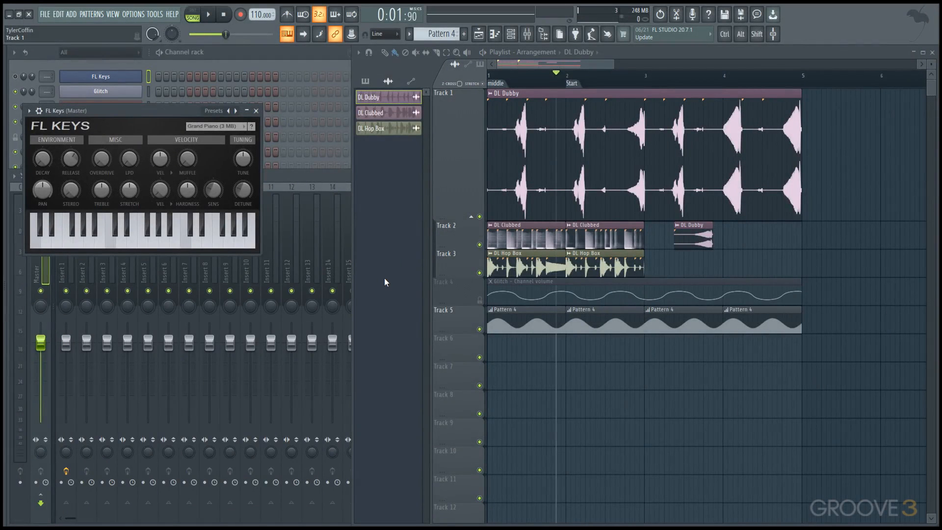